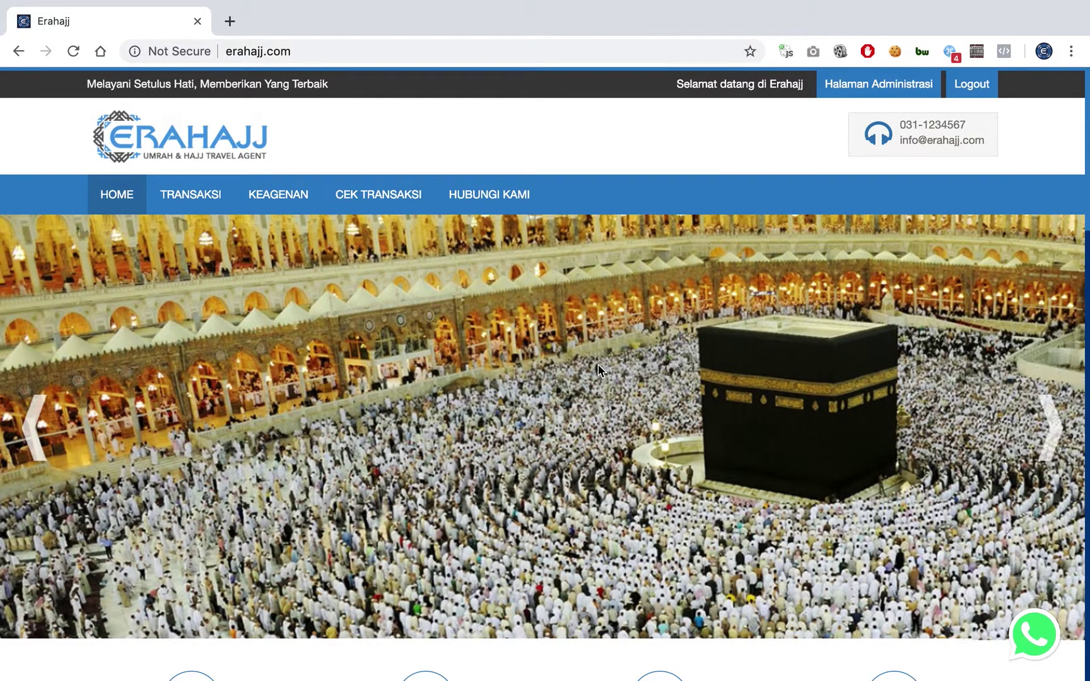
- Open the Paket Umrah Data Transaksi list from Halaman Administrasi's Transaksi menu
scroll(599, 370, "down", 5)
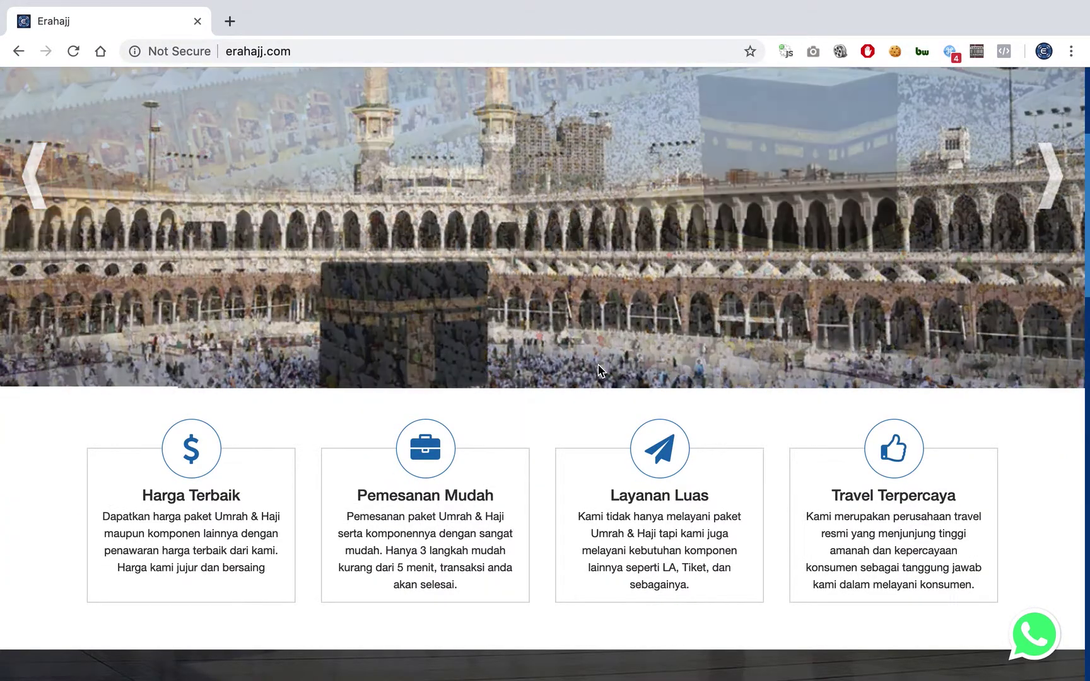
scroll(599, 371, "up", 5)
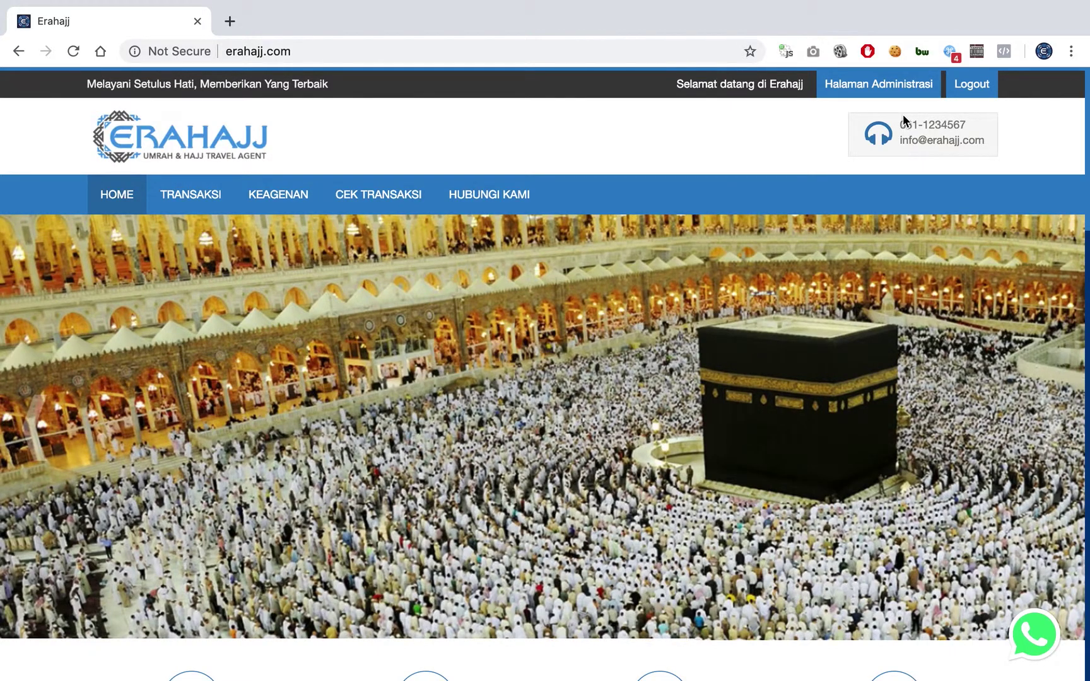
left_click(873, 94)
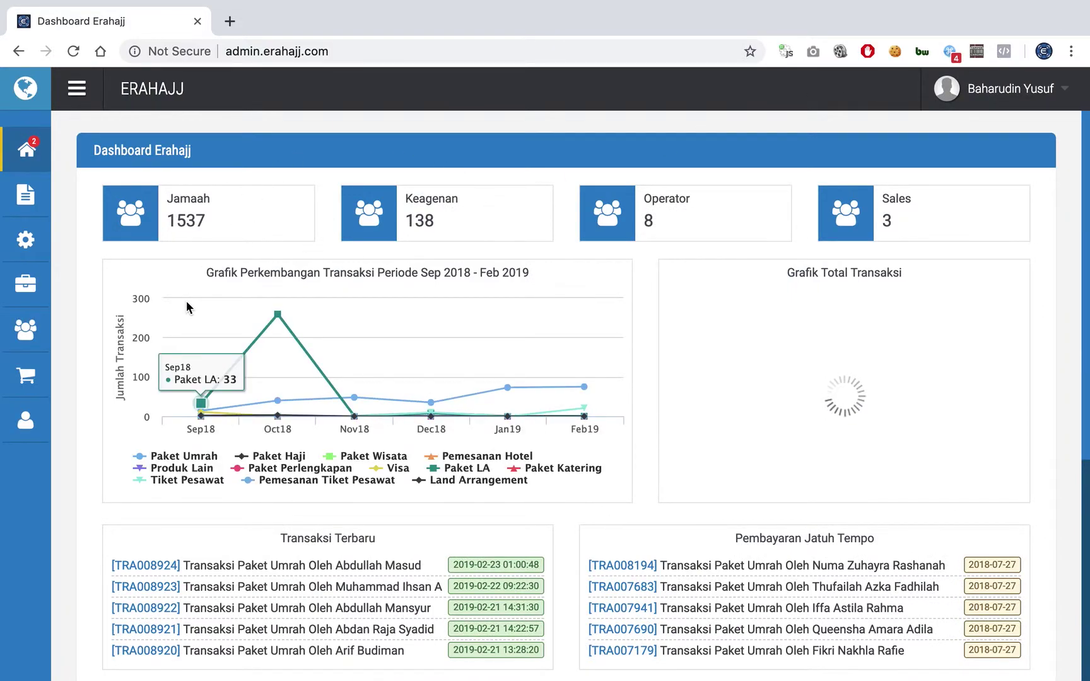
scroll(188, 307, "down", 1)
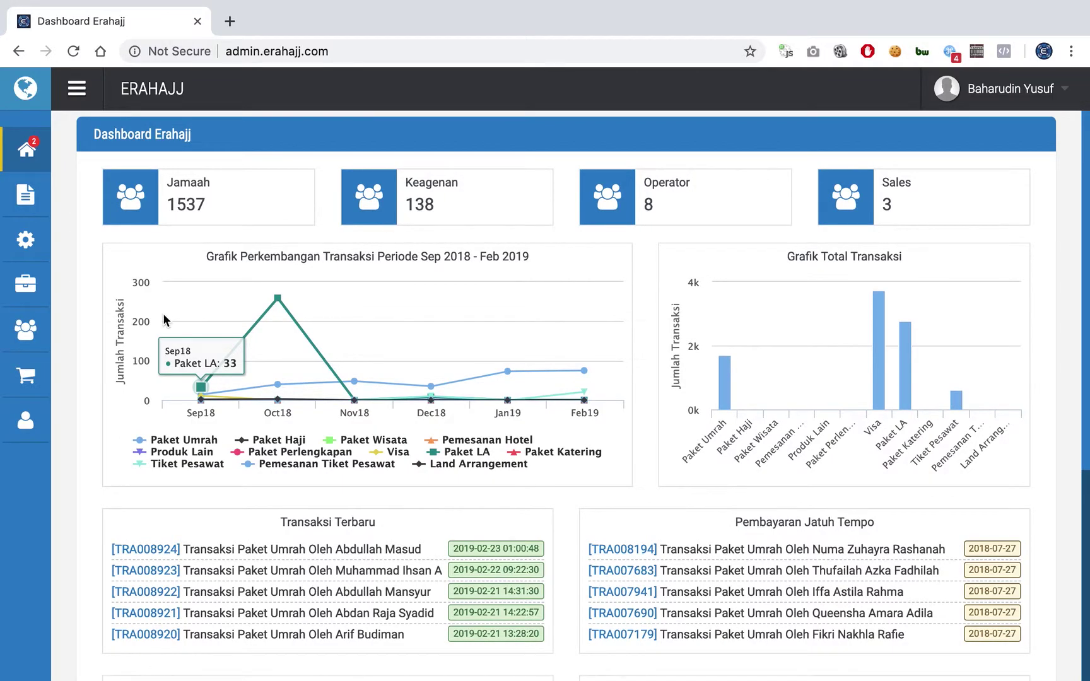
left_click(26, 378)
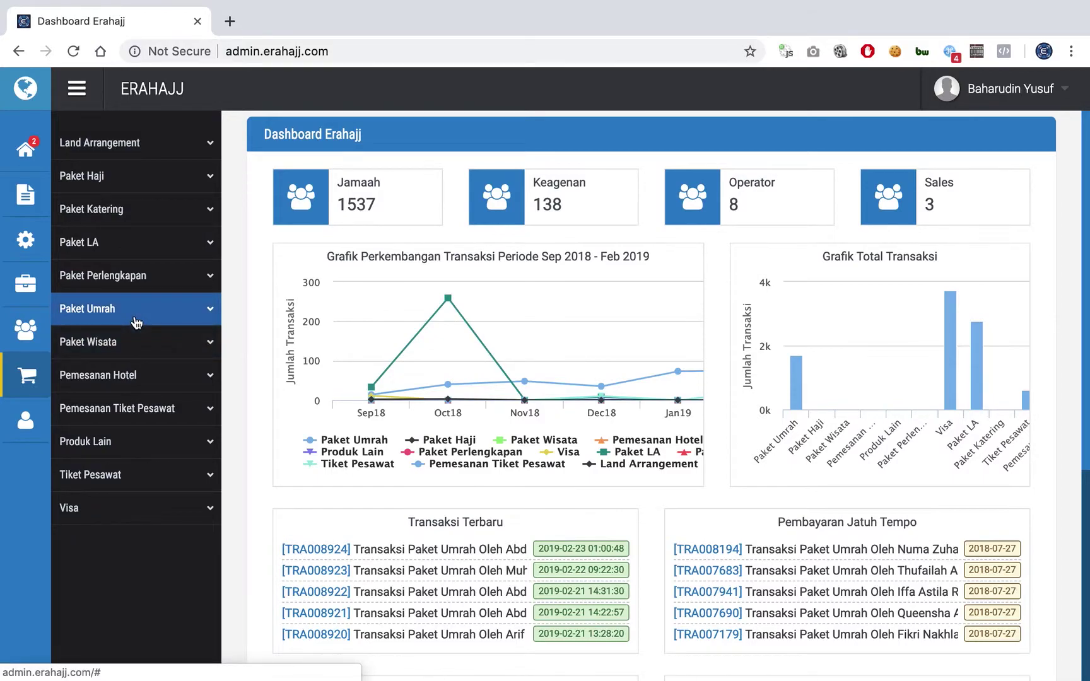
left_click(136, 322)
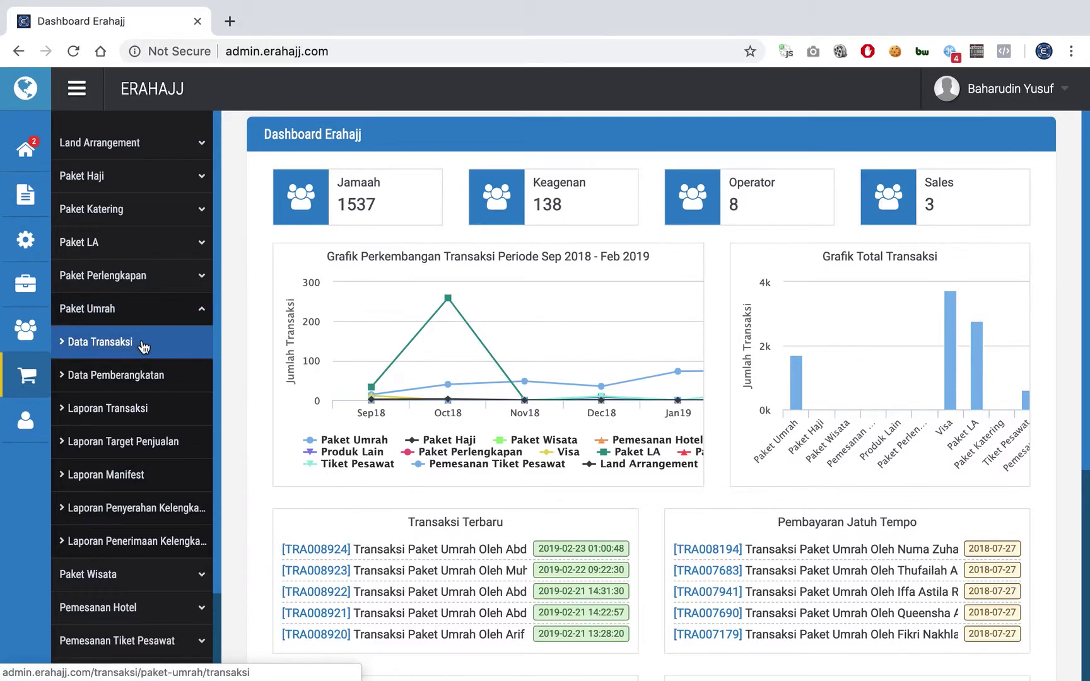
left_click(144, 348)
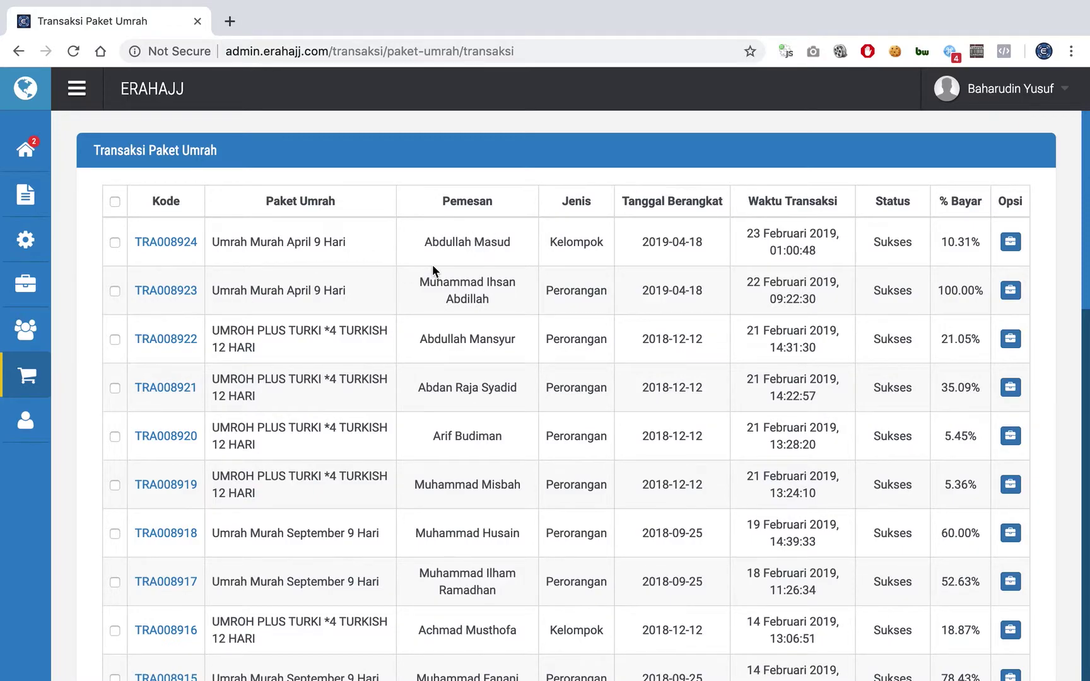
scroll(432, 270, "down", 2)
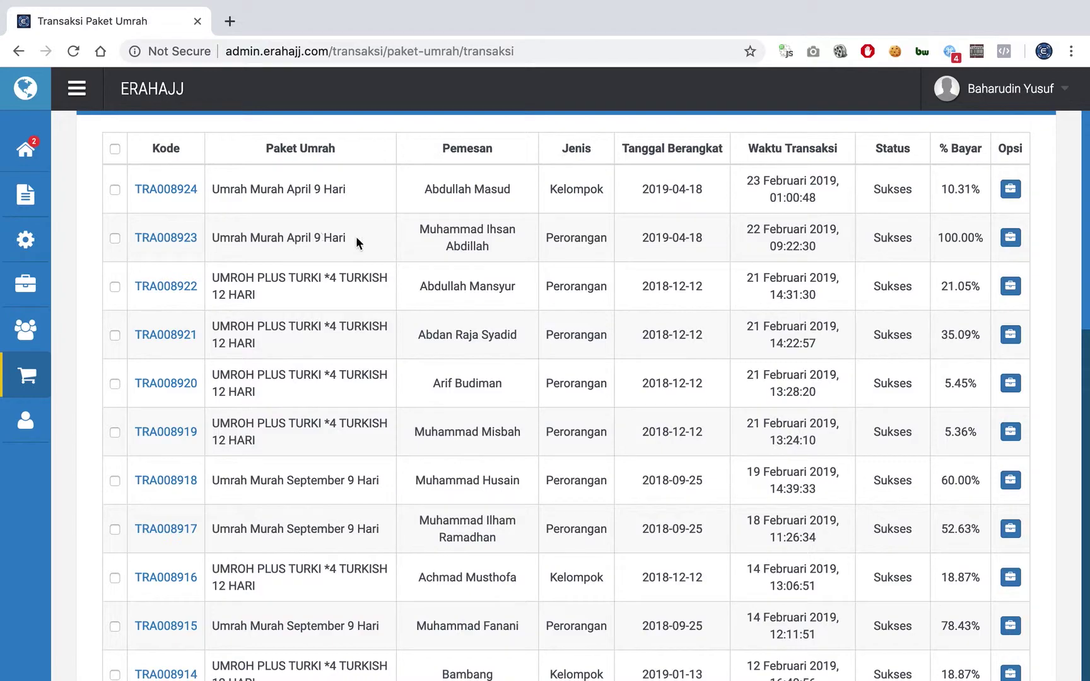
left_click(1009, 242)
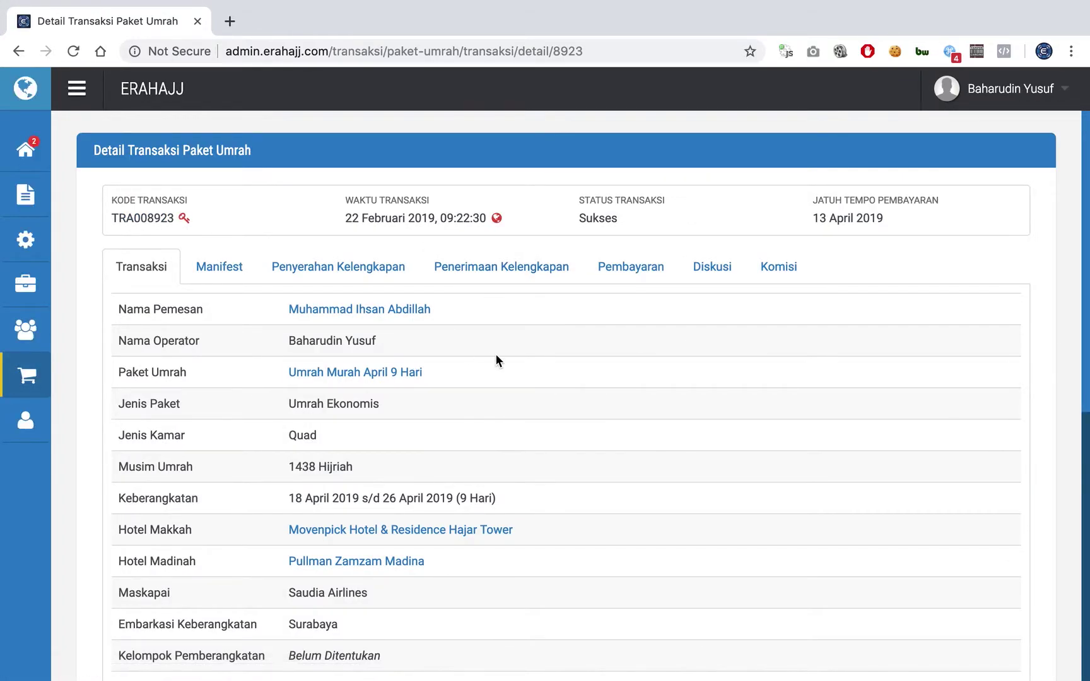
scroll(495, 360, "down", 3)
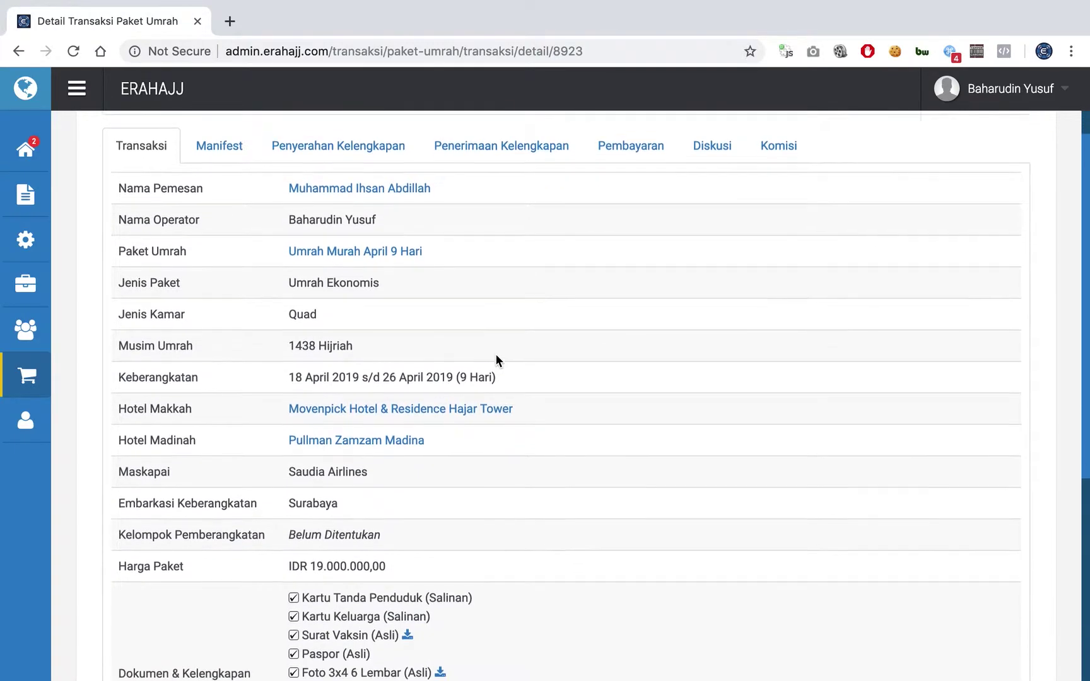
scroll(495, 361, "down", 3)
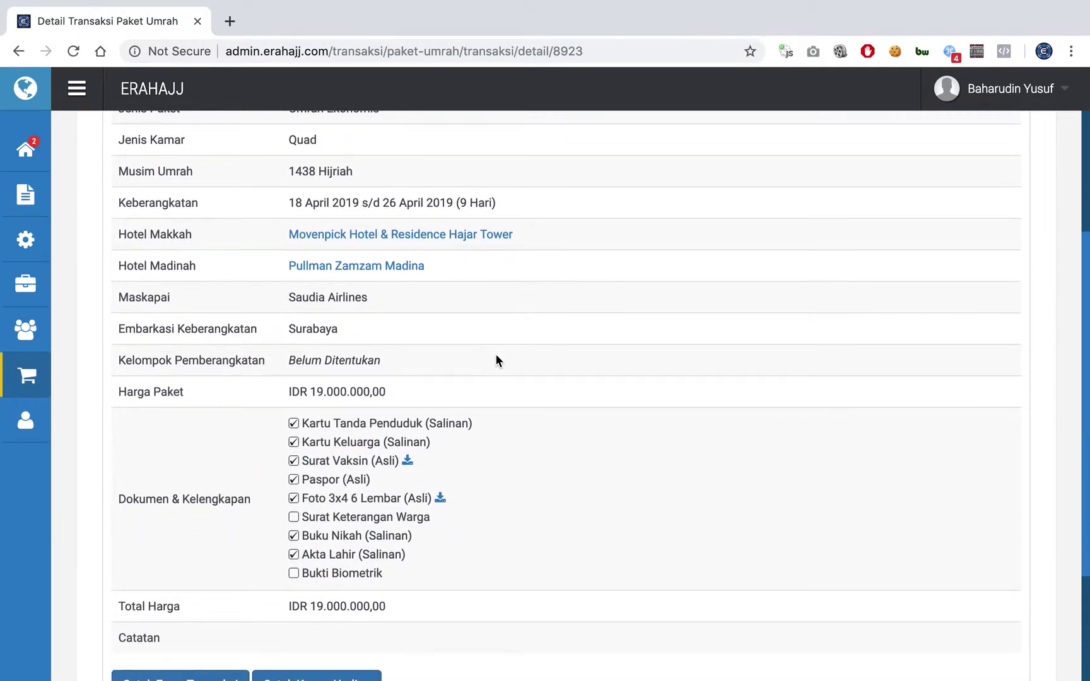
scroll(496, 361, "up", 3)
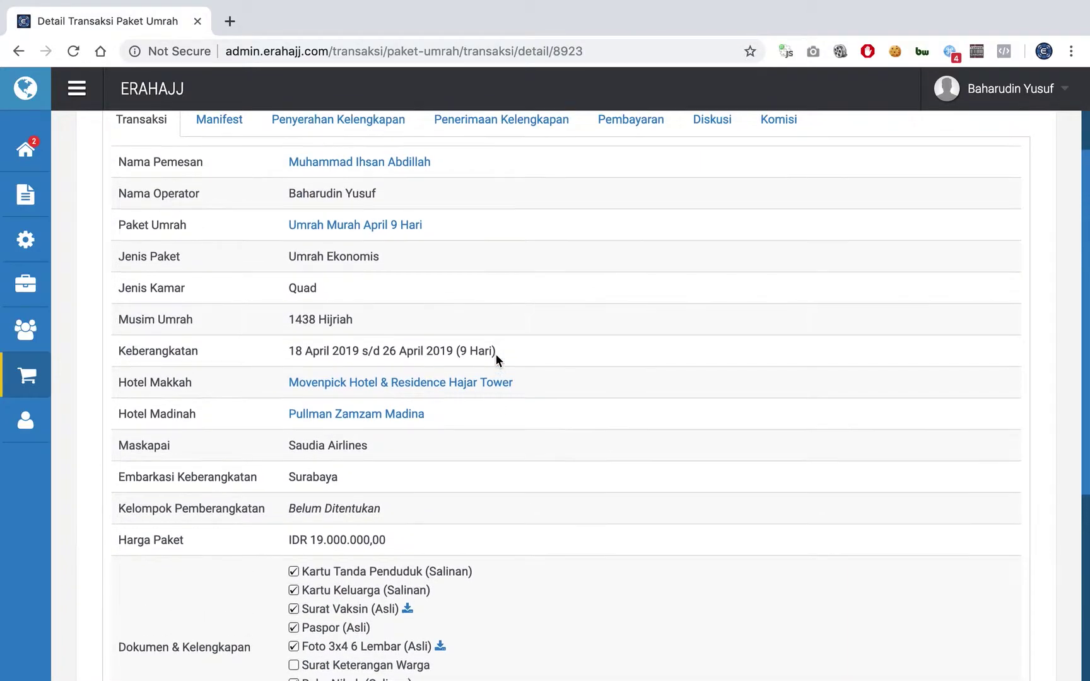
scroll(496, 354, "up", 1)
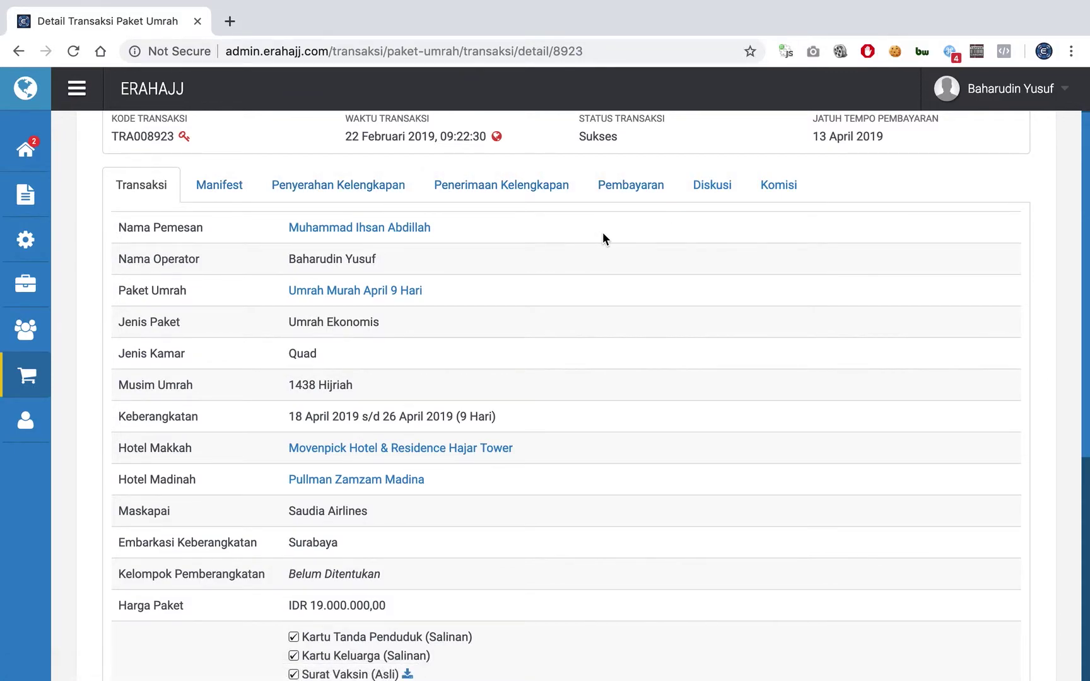
left_click(619, 203)
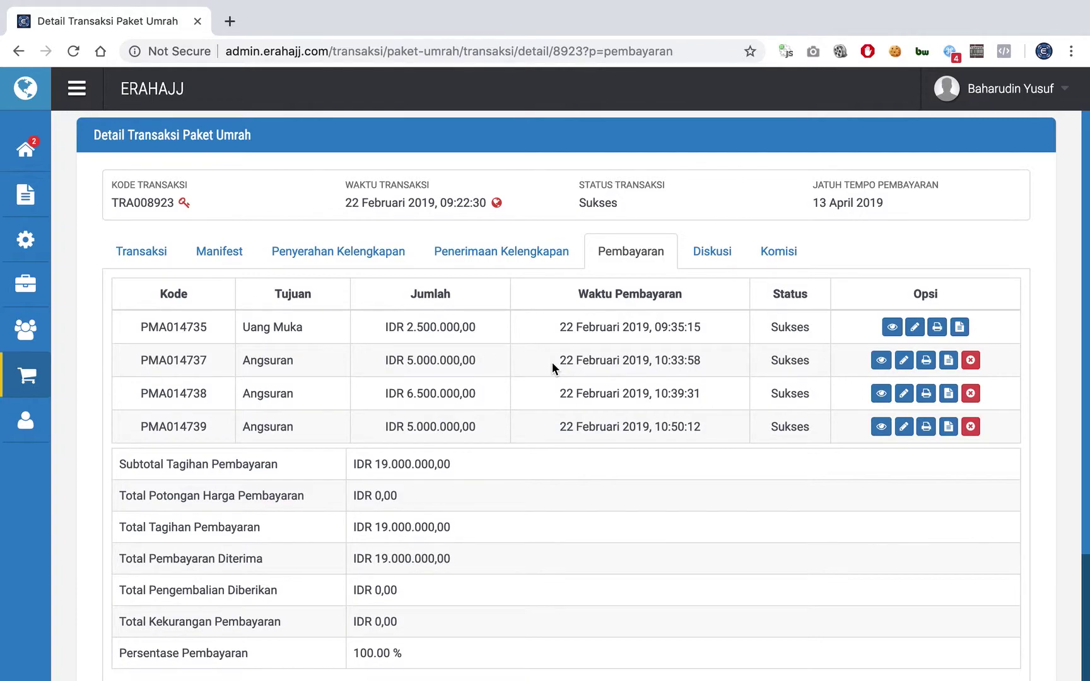
- Confirm the four payments total IDR 19.000.000,00 at 100% paid, then return to Transaksi
scroll(552, 366, "down", 2)
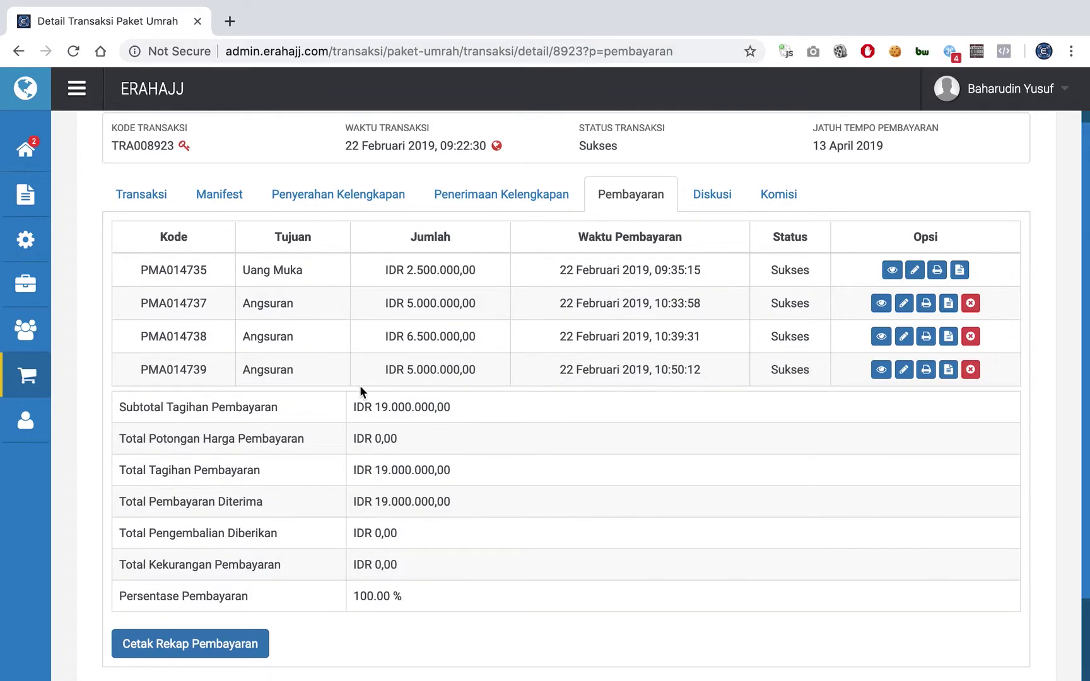
left_click(146, 200)
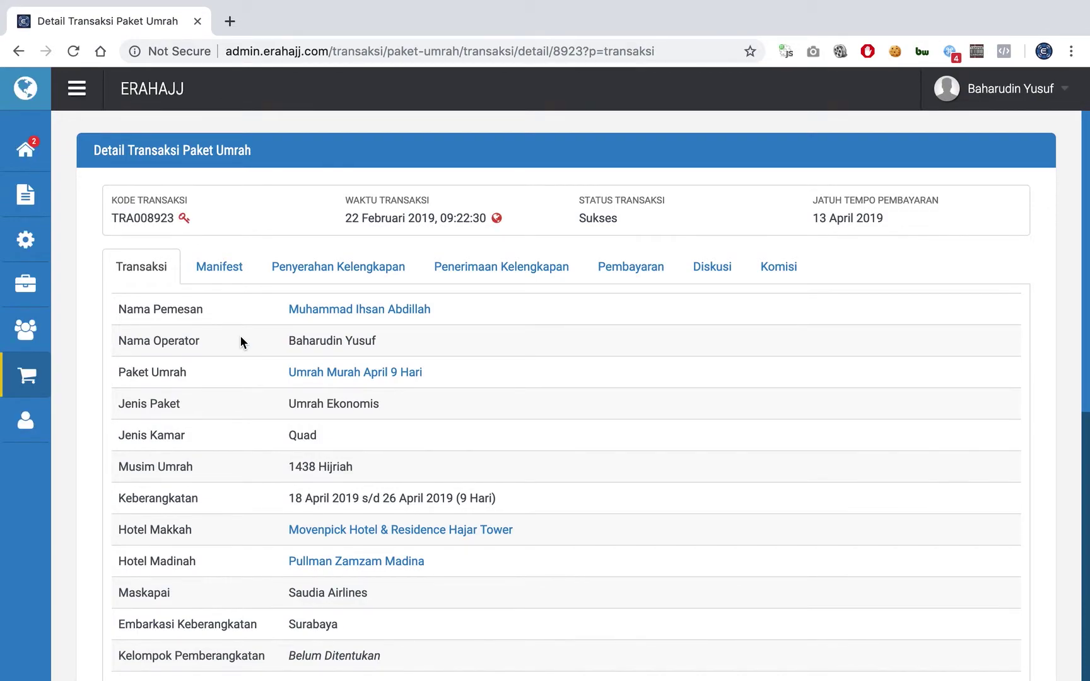
scroll(240, 338, "down", 2)
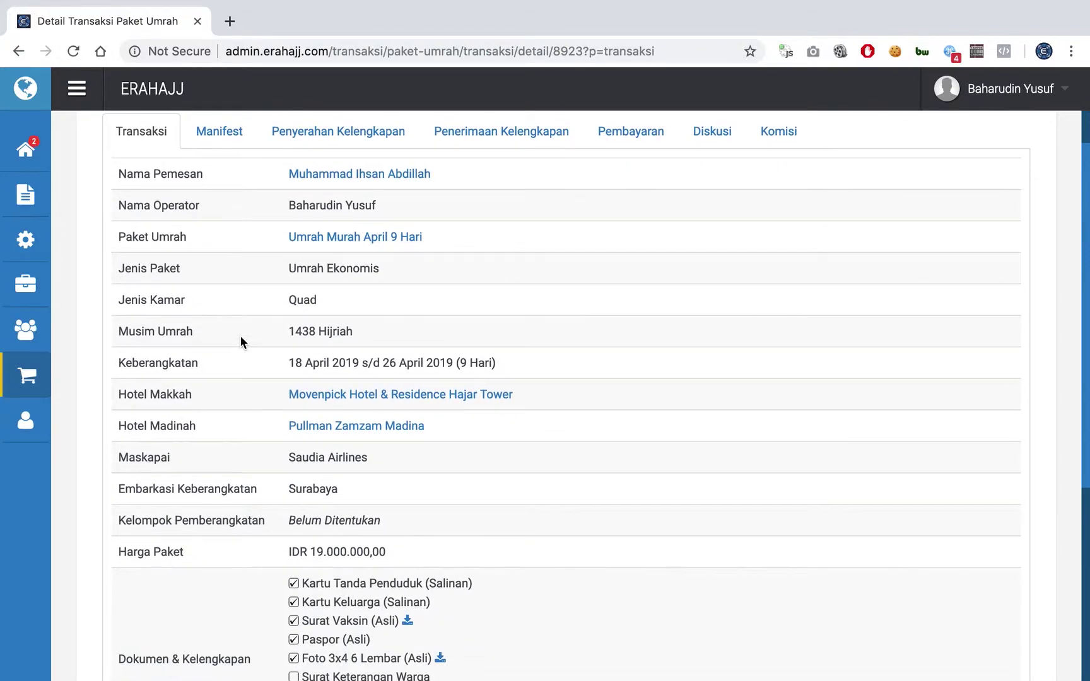
scroll(240, 336, "down", 1)
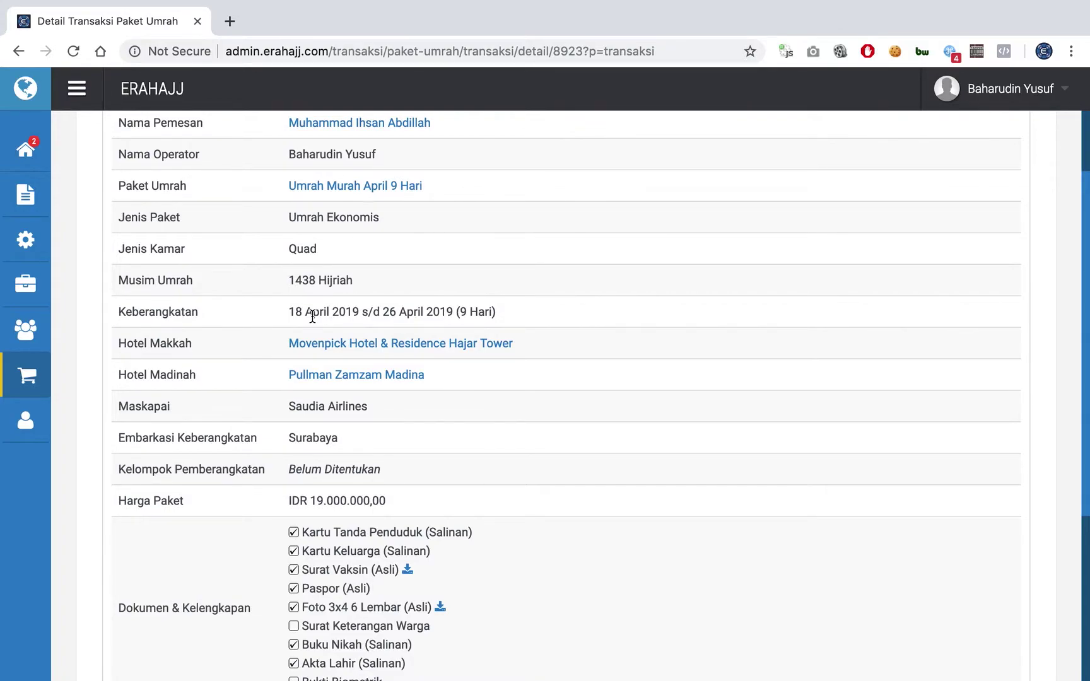
scroll(312, 317, "up", 3)
scroll(312, 317, "down", 3)
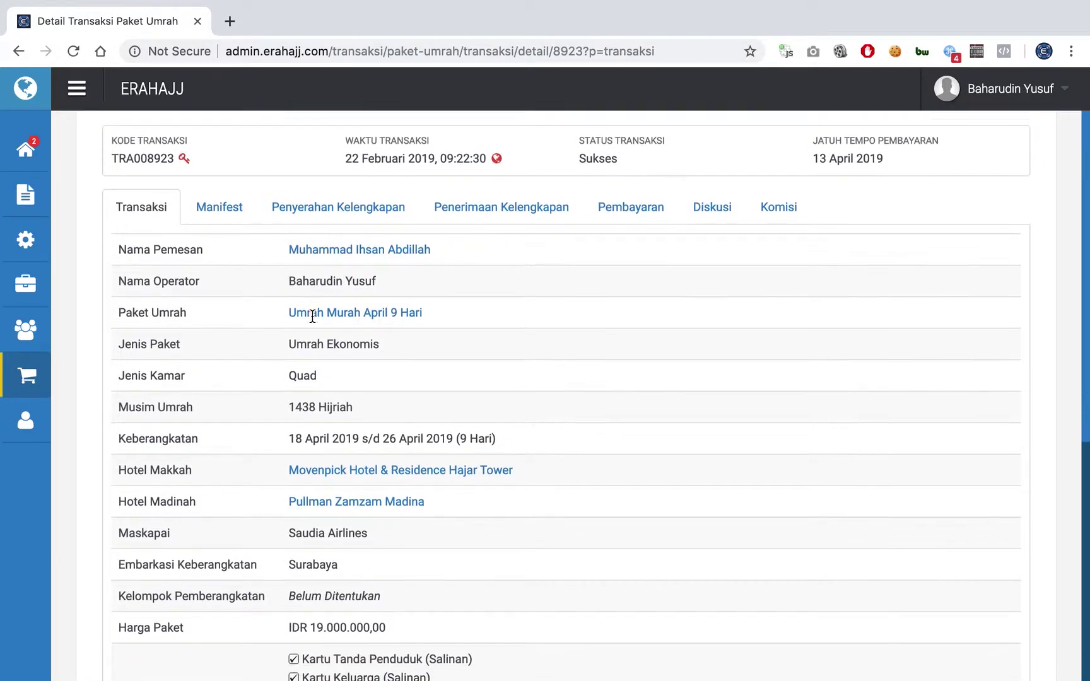
scroll(312, 316, "down", 5)
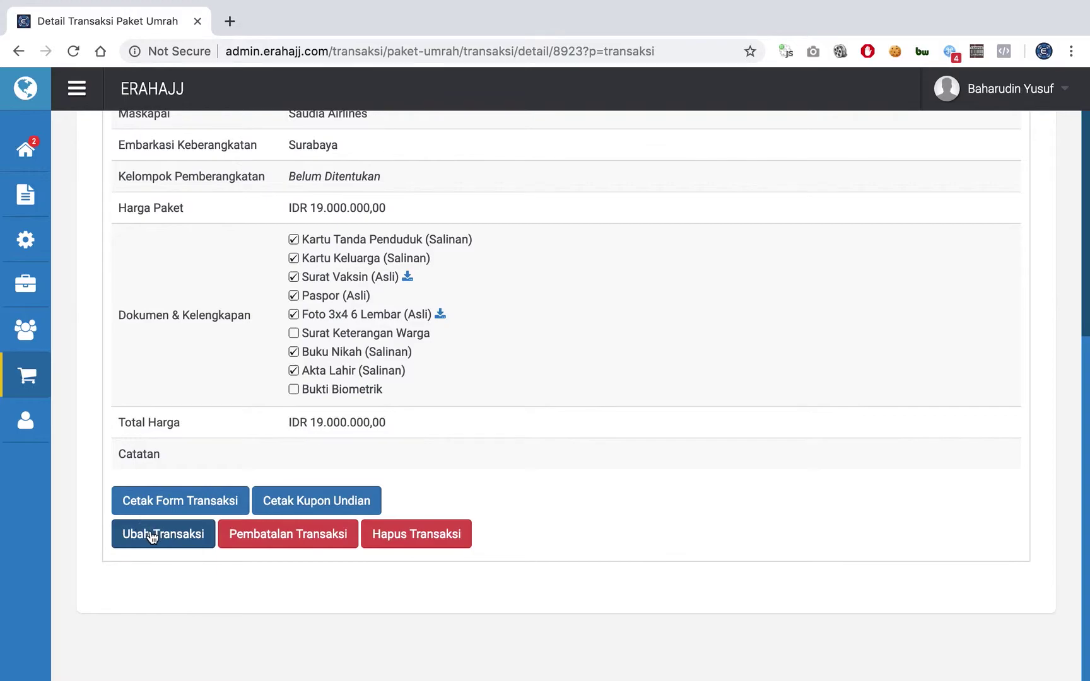
left_click(151, 536)
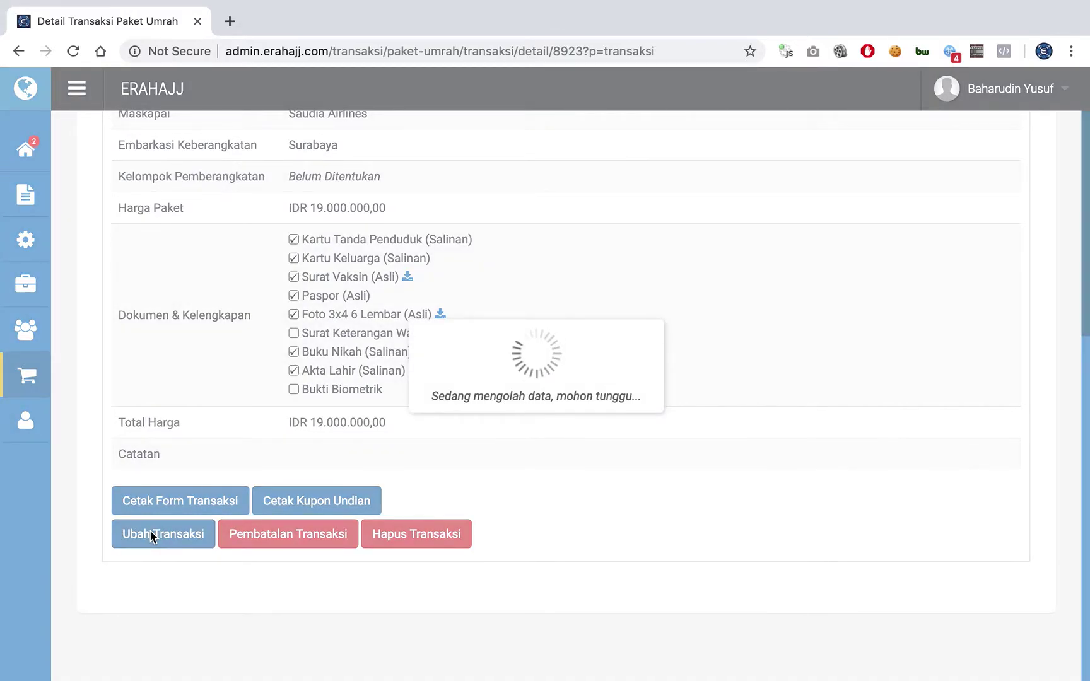
- Check package type, season year and 9-day length, then open the Keberangkatan calendar (2019-04-18)
scroll(261, 302, "up", 6)
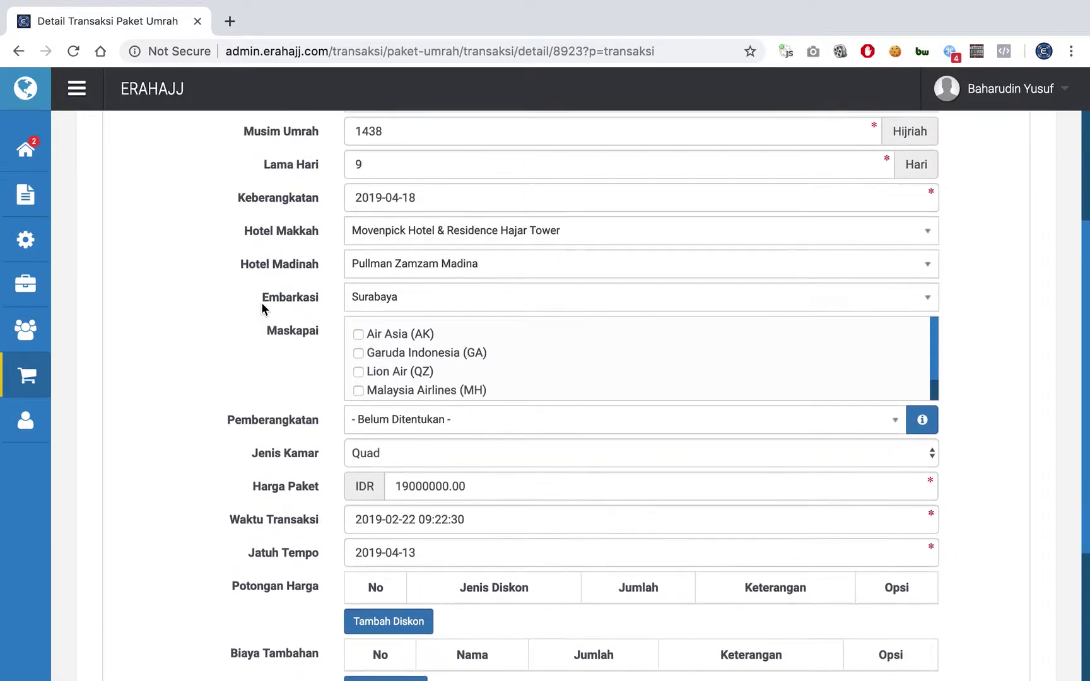
scroll(262, 307, "up", 1)
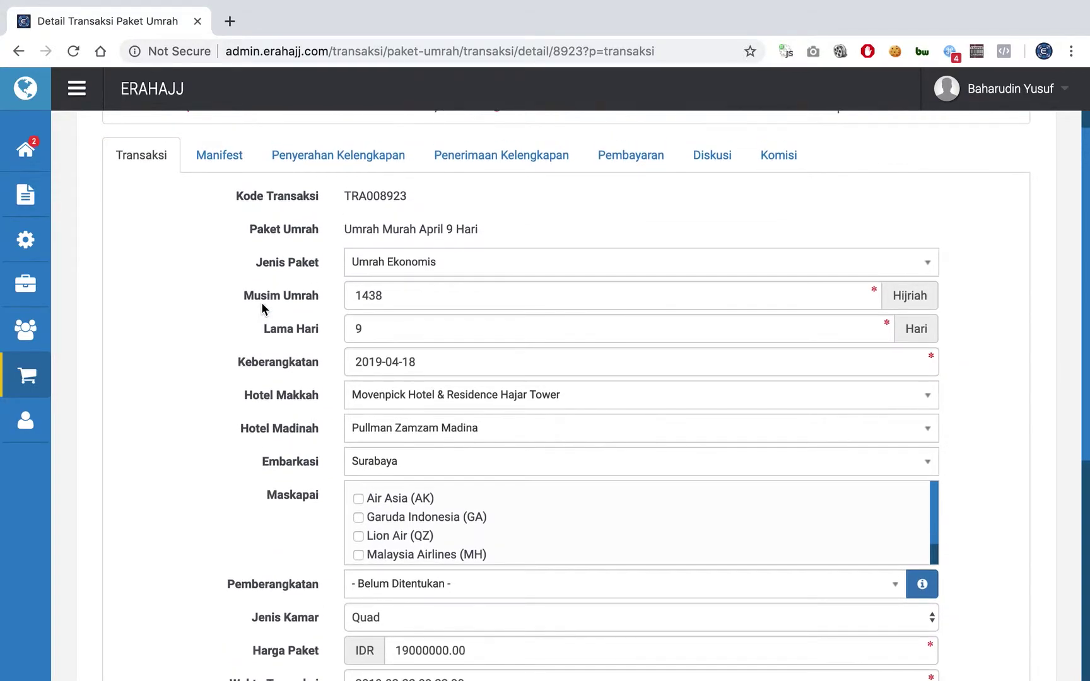
left_click(429, 274)
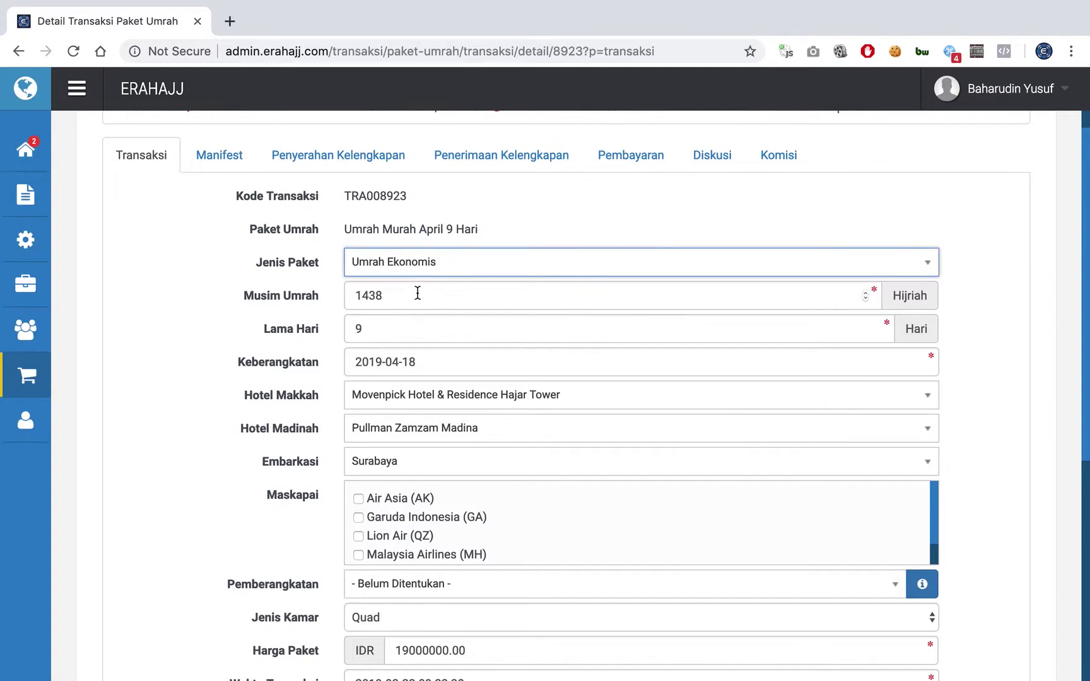
left_click(414, 295)
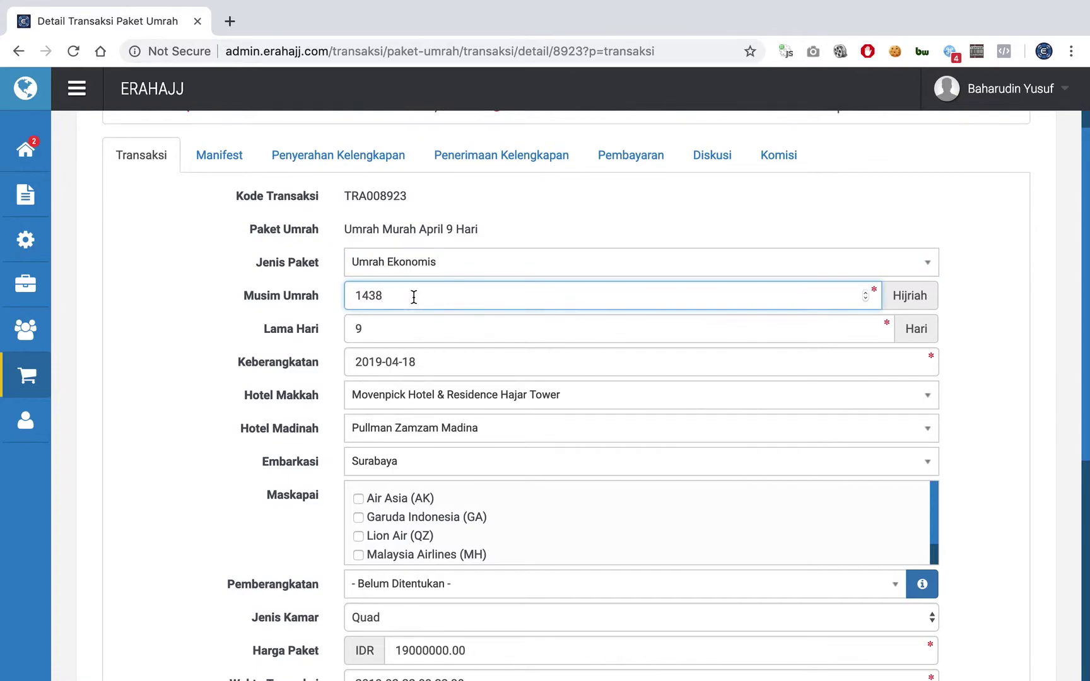
left_click(407, 328)
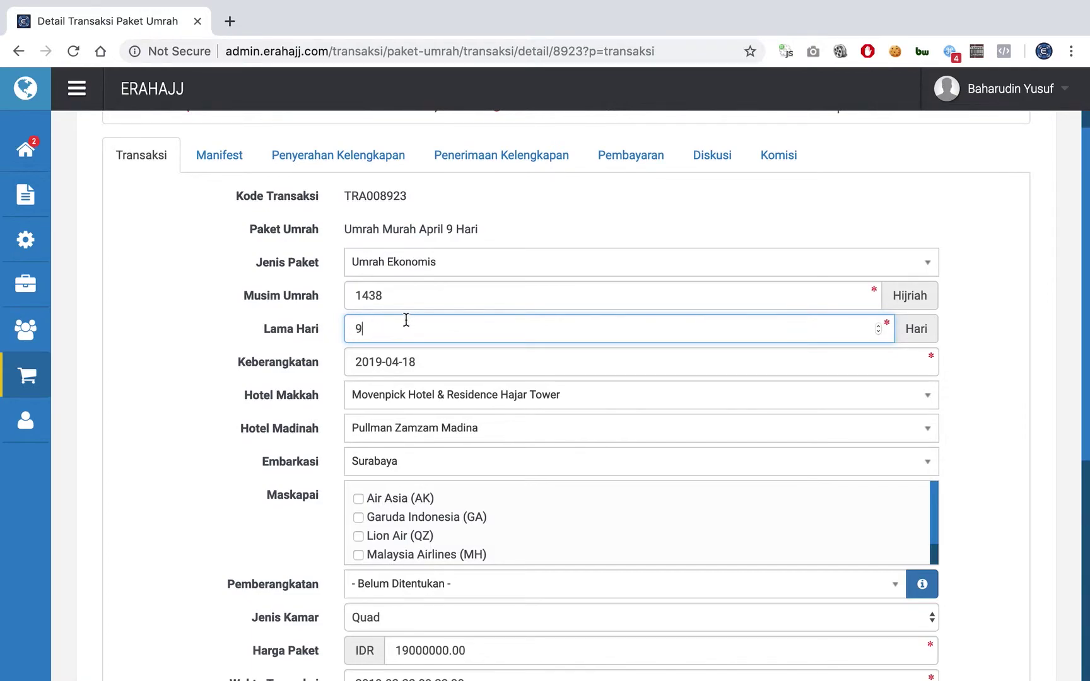
scroll(301, 384, "down", 1)
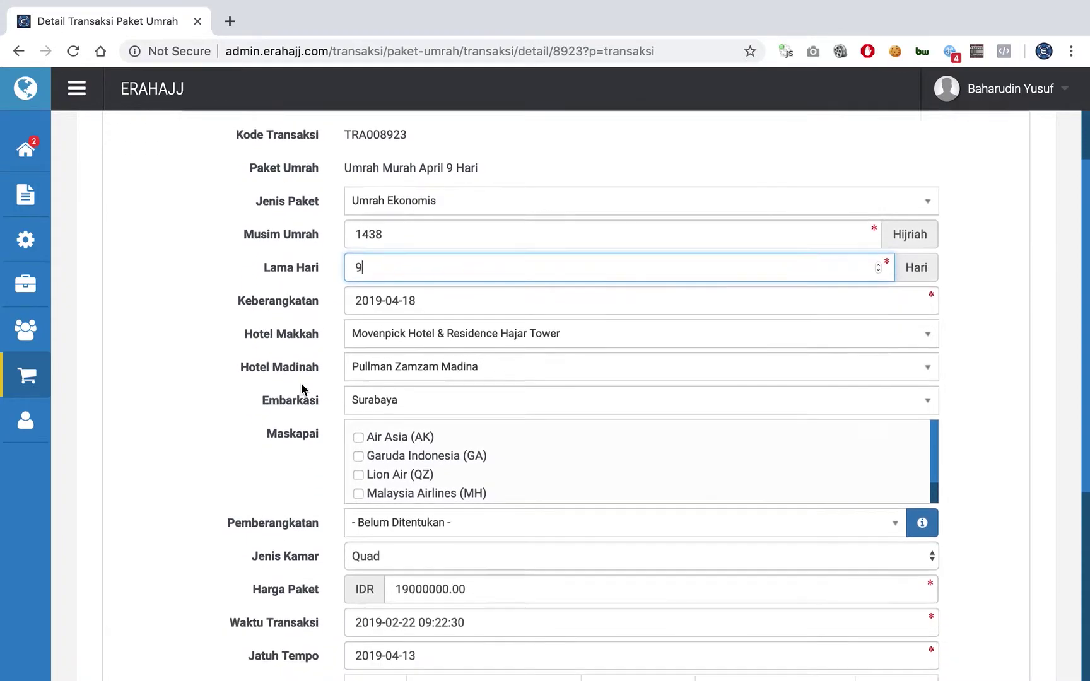
left_click(425, 298)
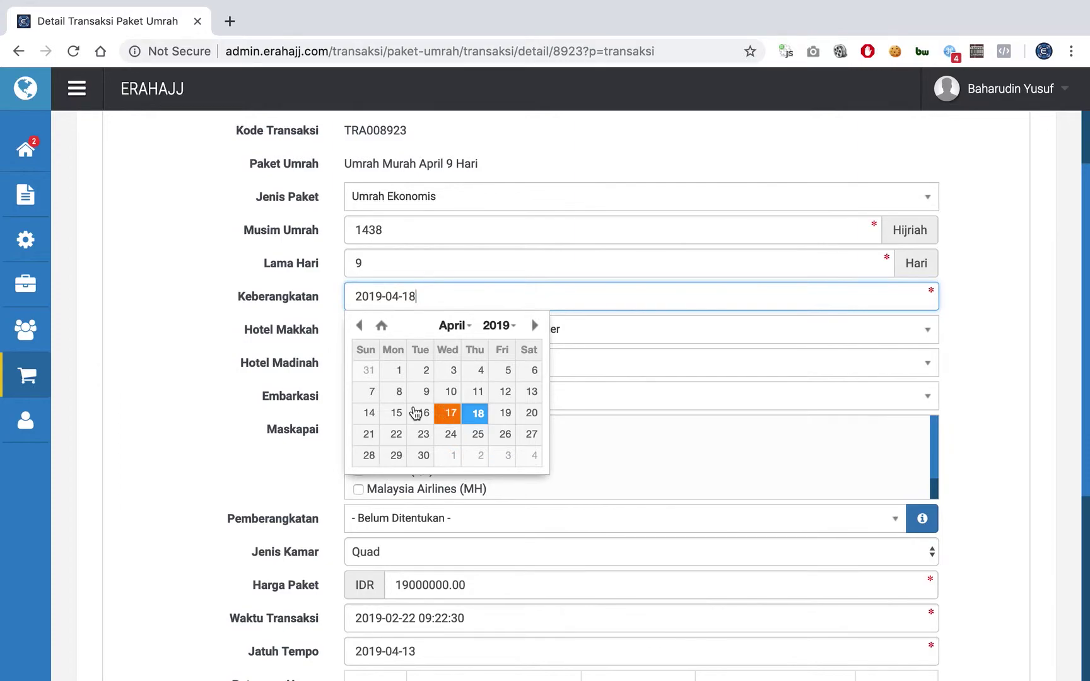
- Keep Movenpick, Pullman Zamzam Madina and Surabaya embarkation after closing the calendar
left_click(204, 381)
left_click(407, 343)
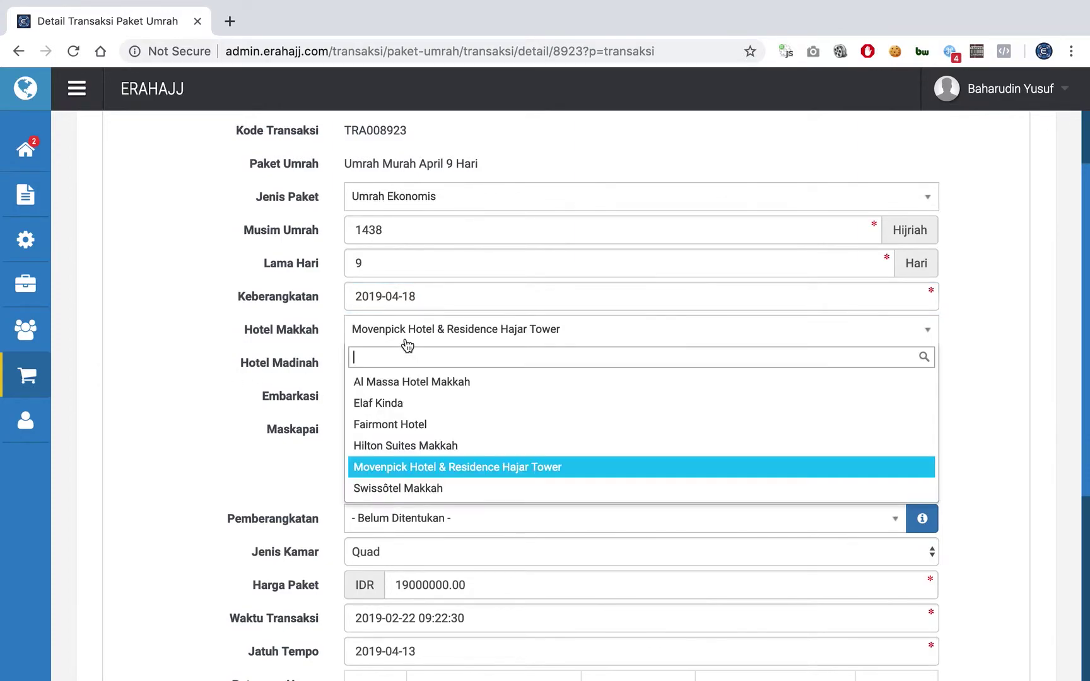
left_click(406, 343)
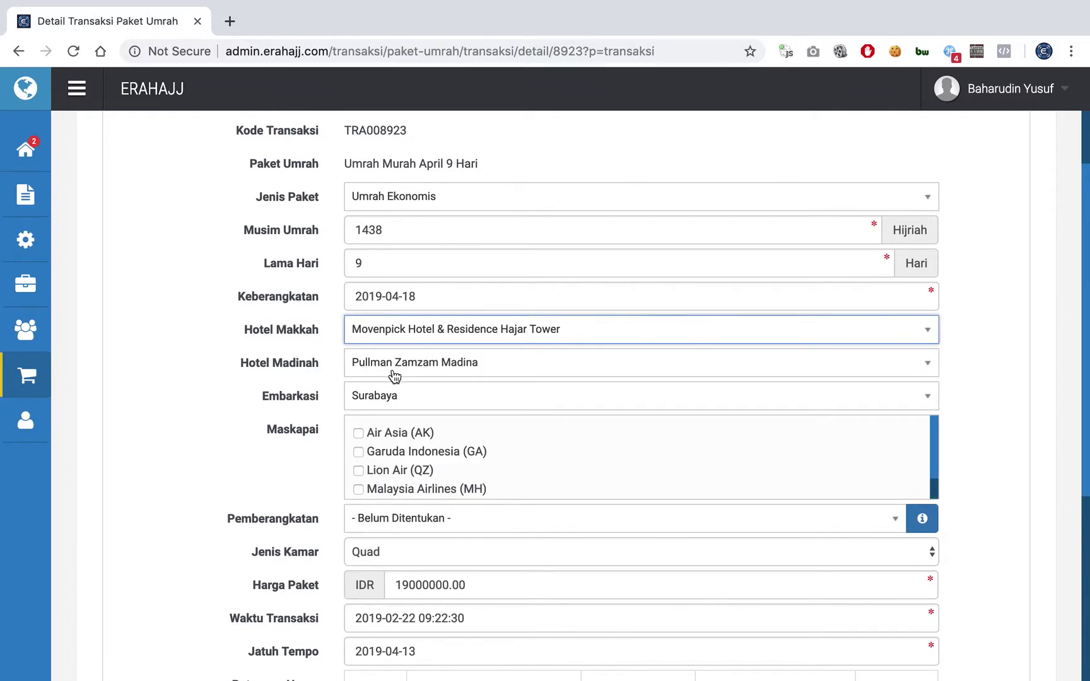
left_click(395, 375)
left_click(393, 374)
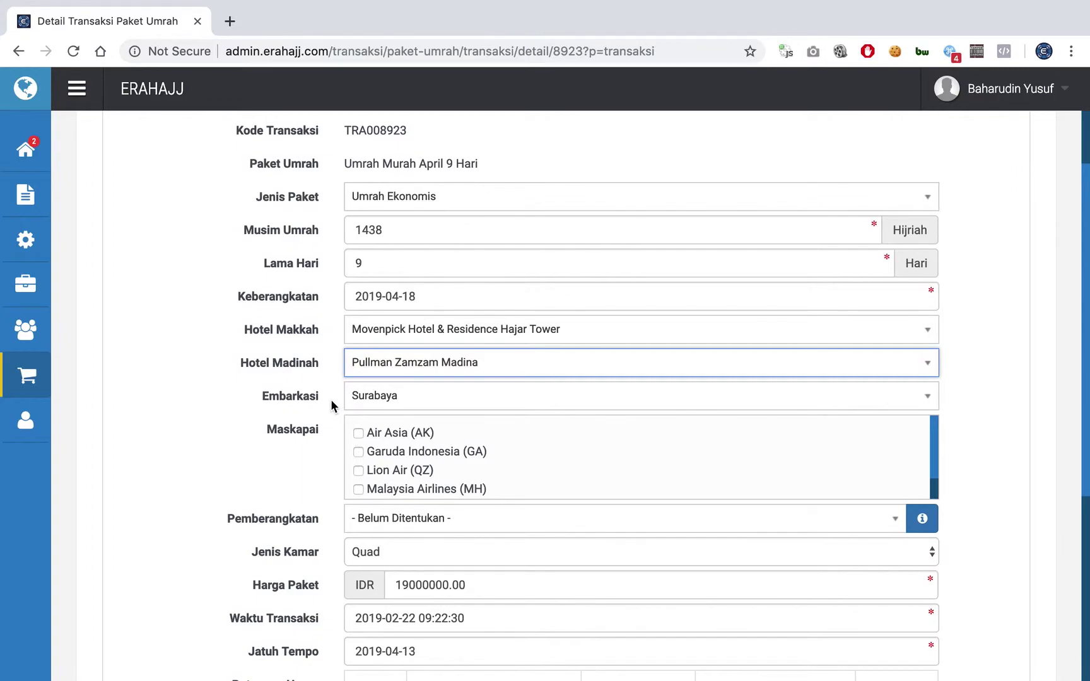
left_click(362, 404)
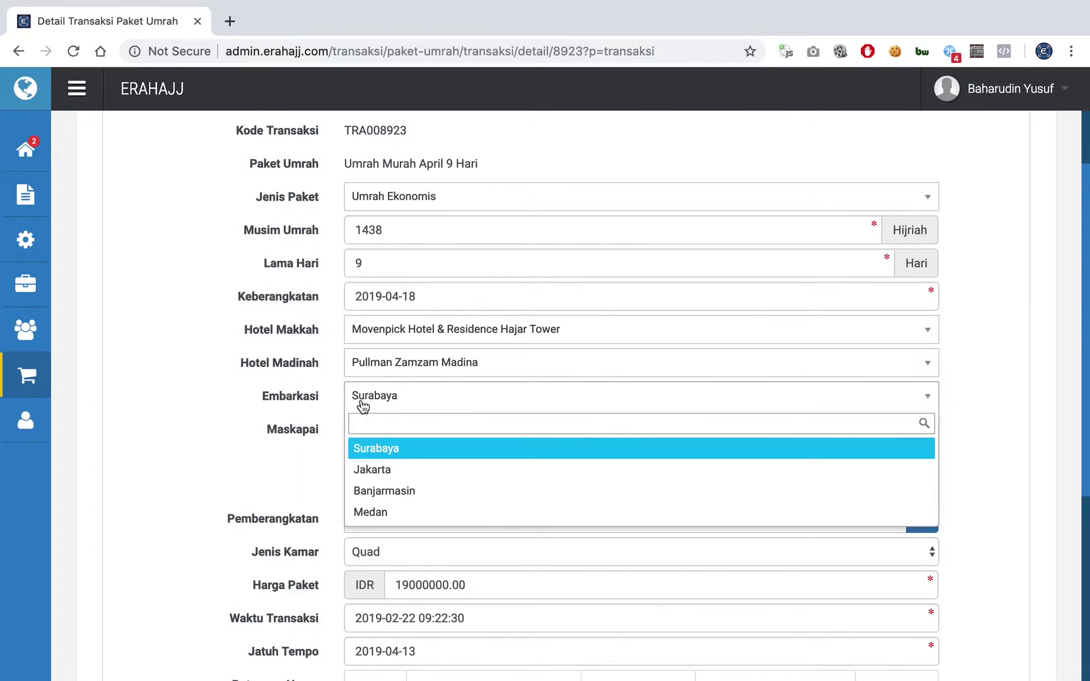
left_click(362, 404)
scroll(327, 431, "down", 1)
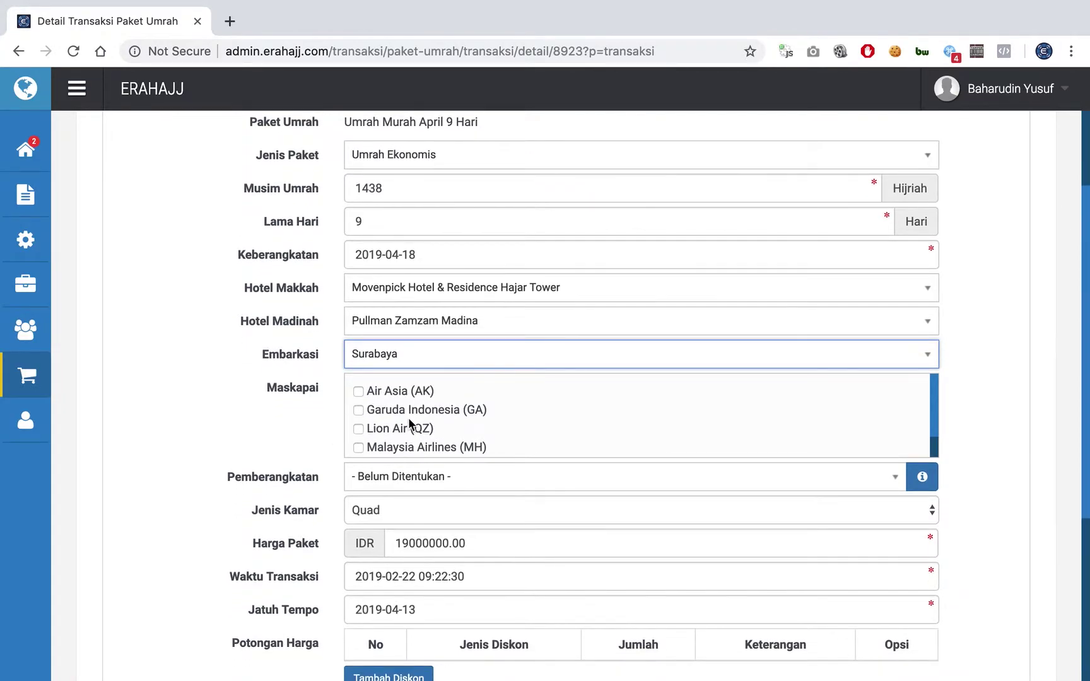
scroll(404, 419, "down", 1)
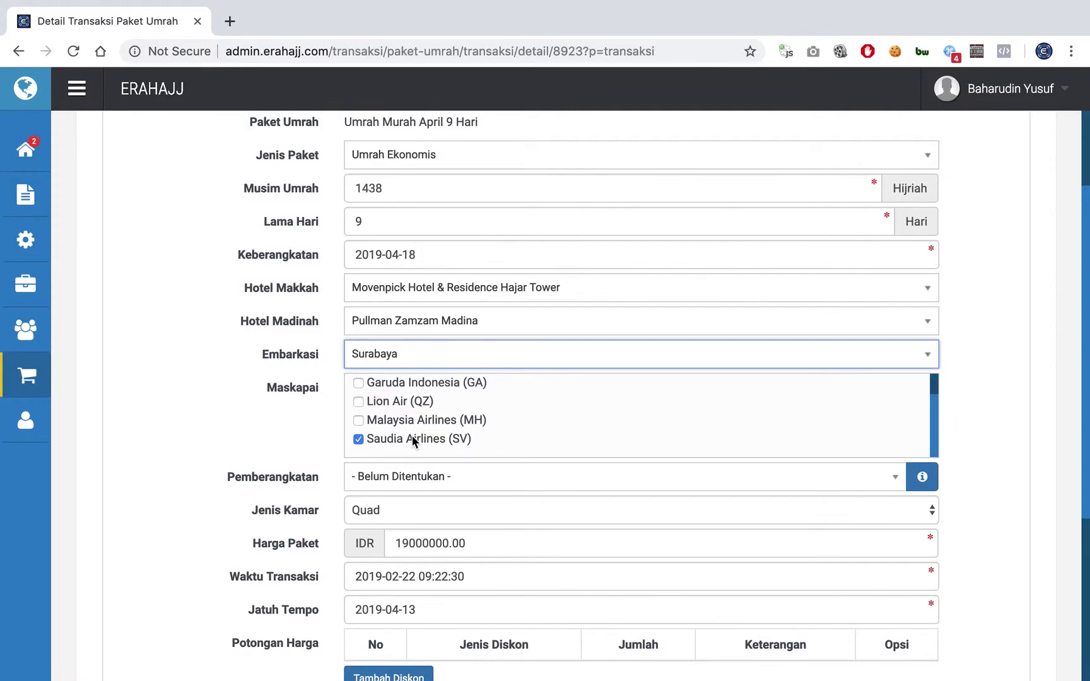
scroll(409, 434, "up", 1)
scroll(409, 433, "down", 1)
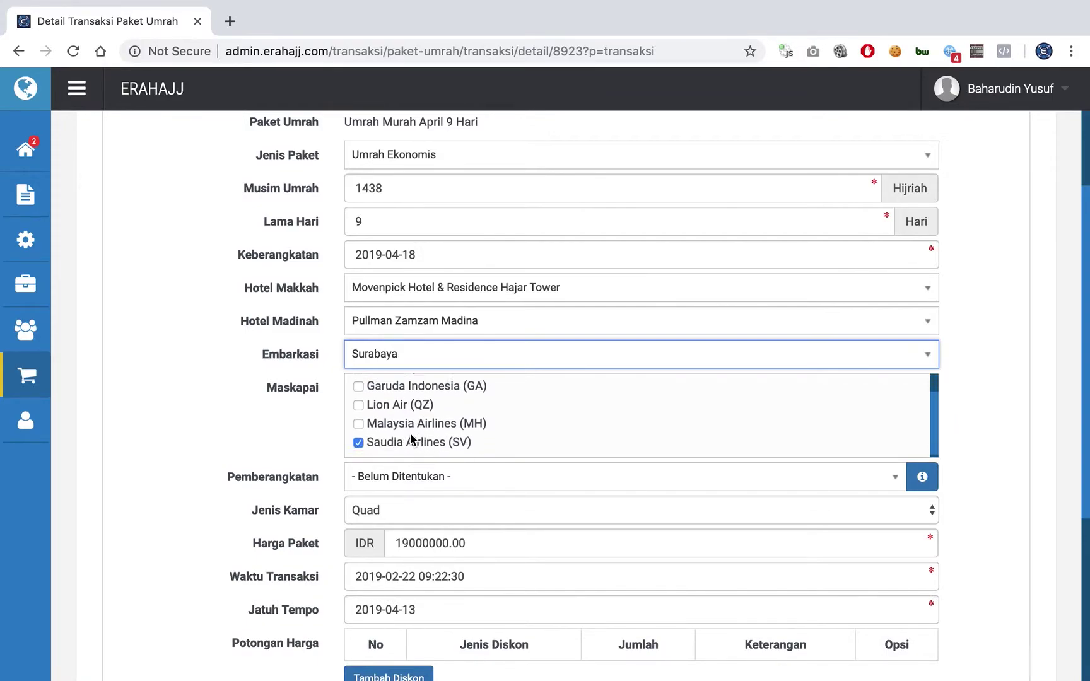
- Leave Saudia Airlines (SV) as the only ticked airline, clearing Garuda, Malaysia and Lion Air
left_click(409, 423)
left_click(409, 423)
scroll(409, 421, "up", 1)
left_click(409, 393)
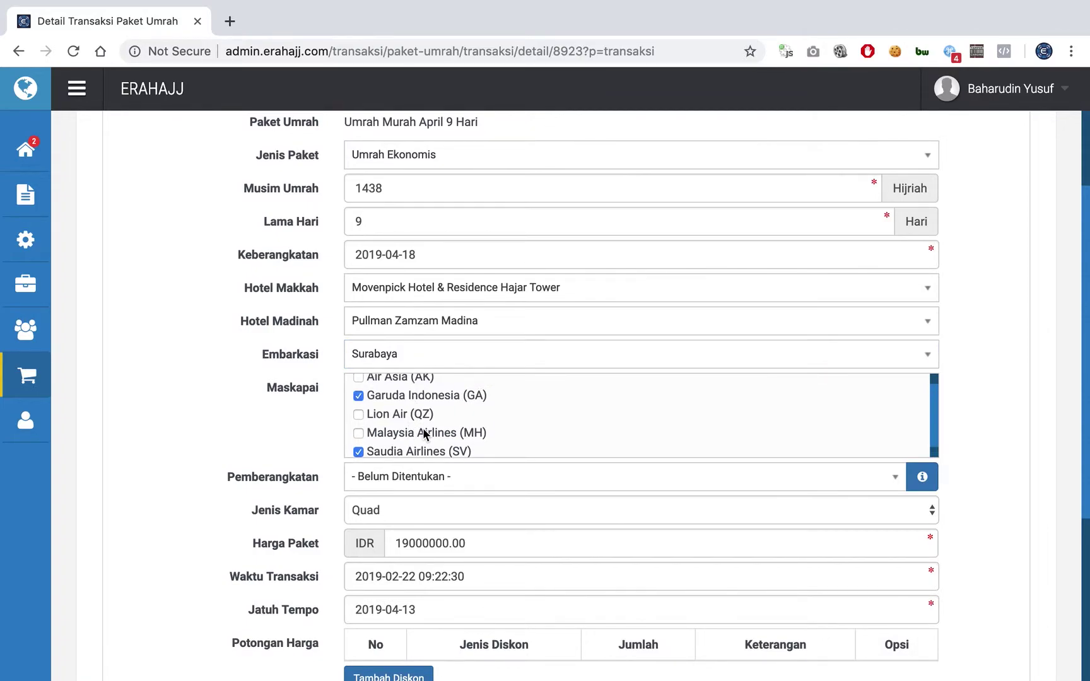
left_click(426, 451)
scroll(489, 417, "up", 1)
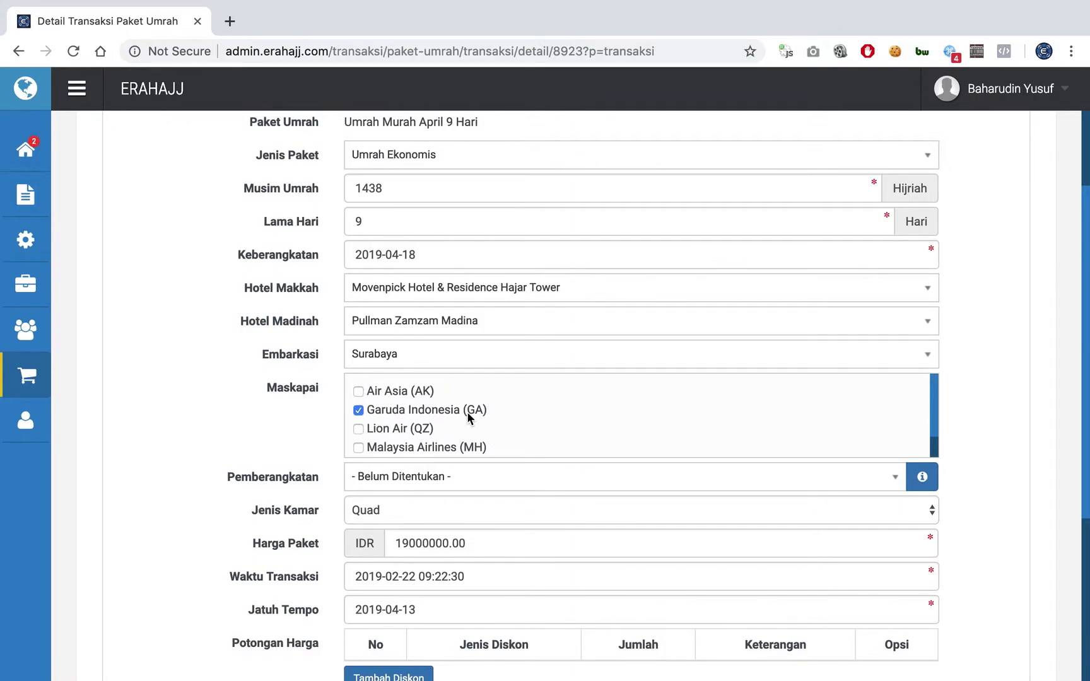
left_click(467, 411)
scroll(467, 411, "down", 1)
left_click(449, 446)
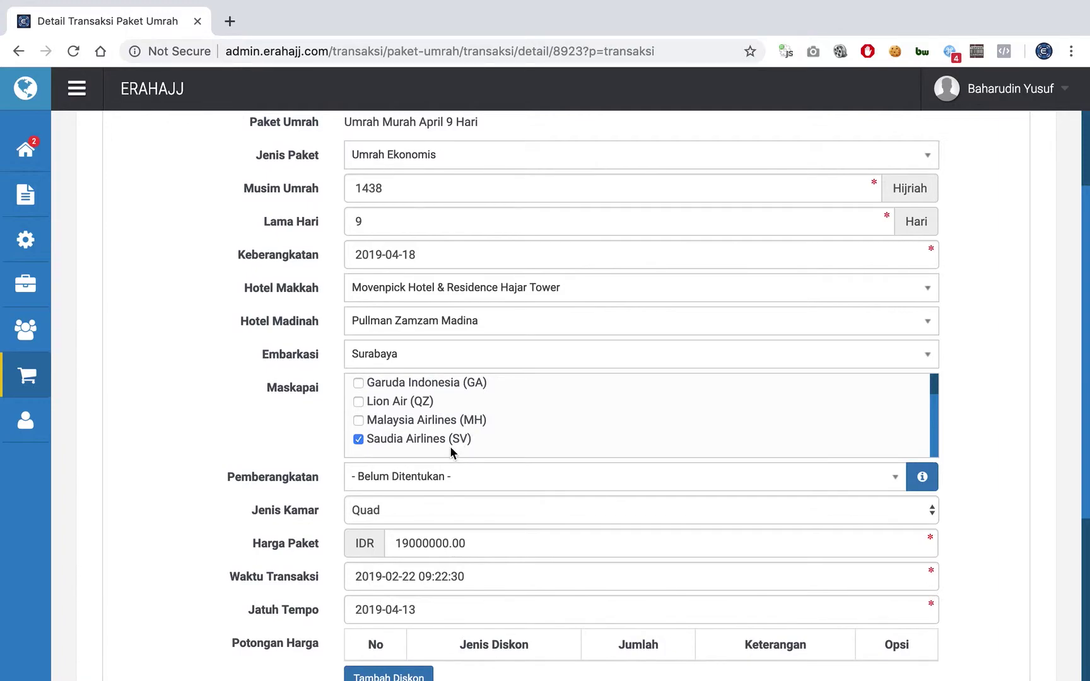
scroll(450, 446, "up", 1)
left_click(413, 415)
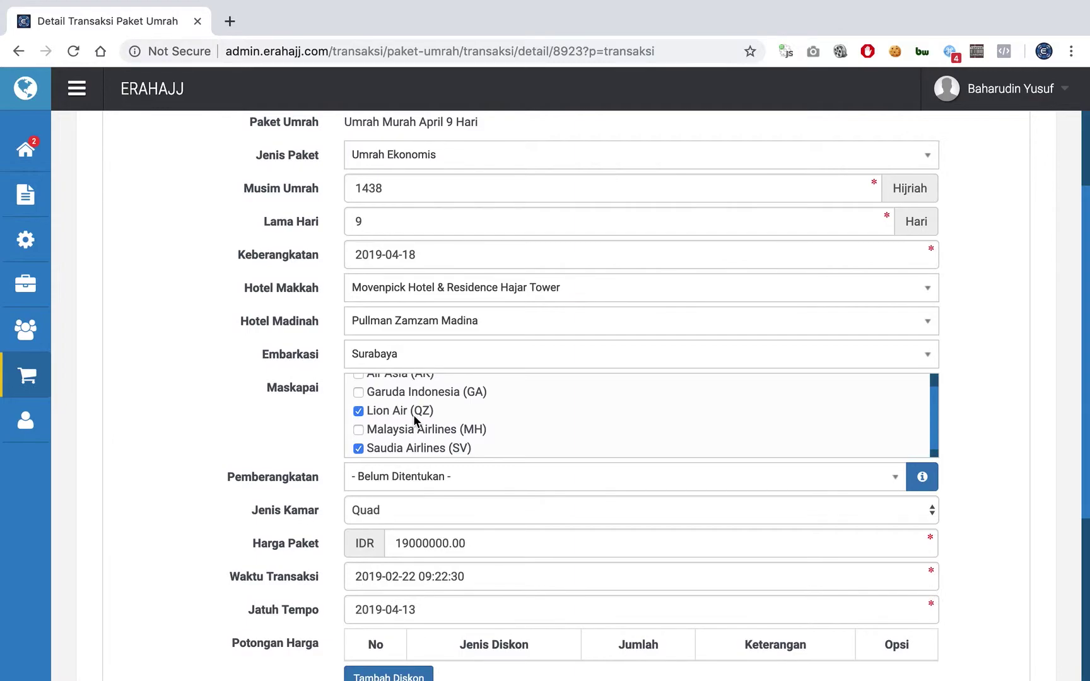
left_click(413, 414)
scroll(478, 427, "down", 1)
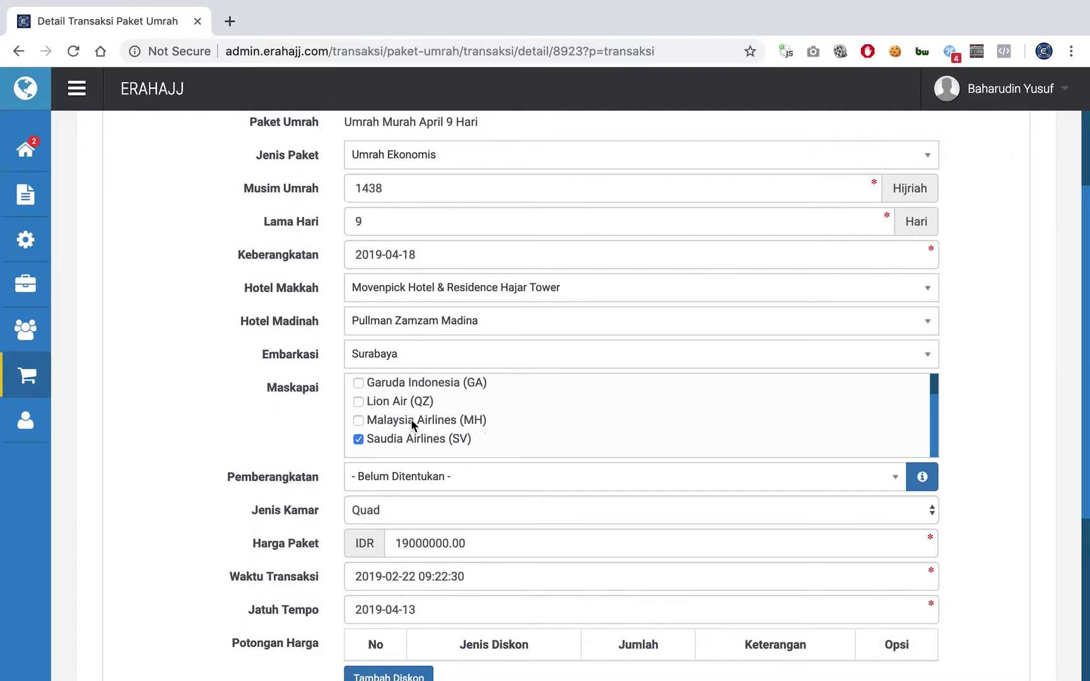
scroll(316, 420, "down", 1)
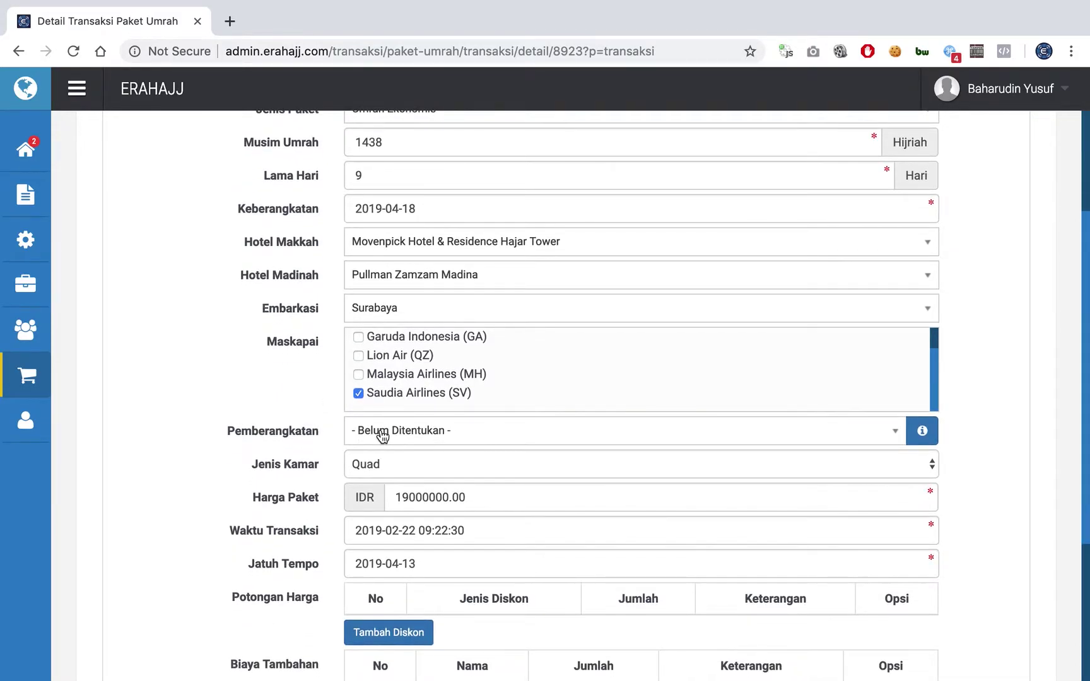
left_click(381, 437)
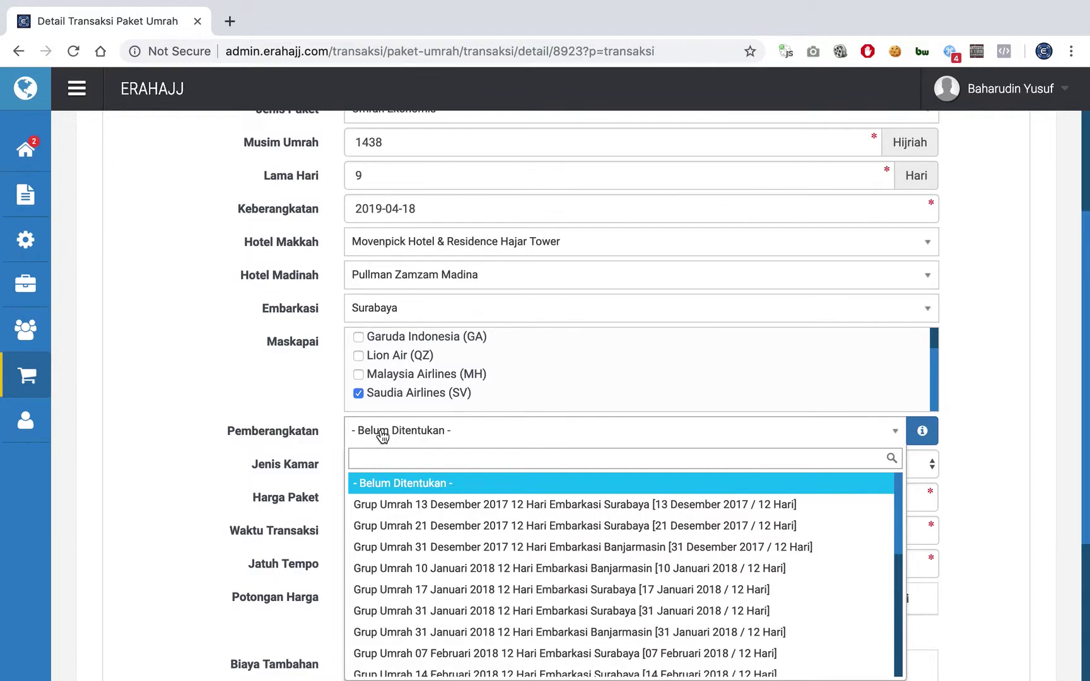
left_click(381, 436)
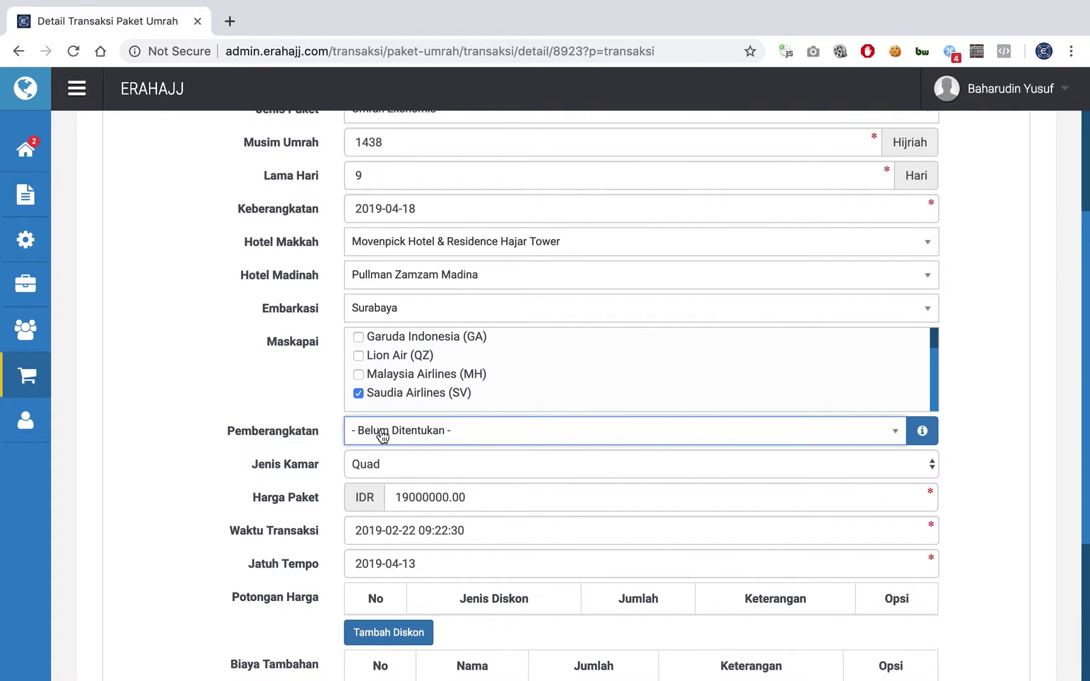
left_click(376, 464)
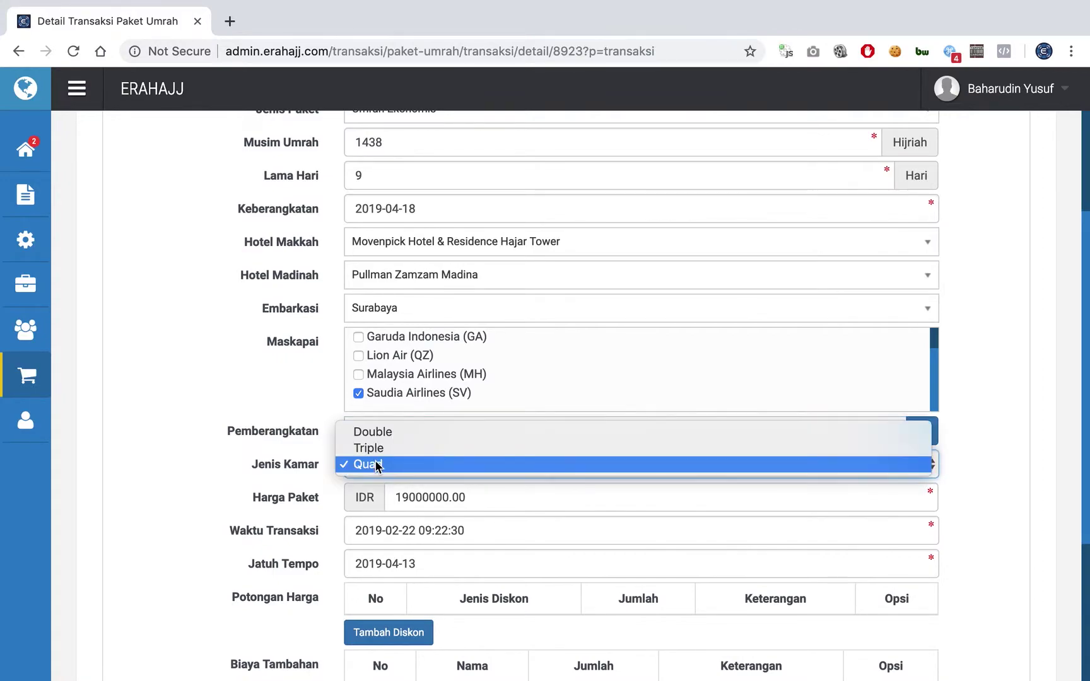
left_click(375, 465)
triple_click(294, 461)
scroll(295, 455, "down", 1)
left_click(295, 455)
left_click(396, 394)
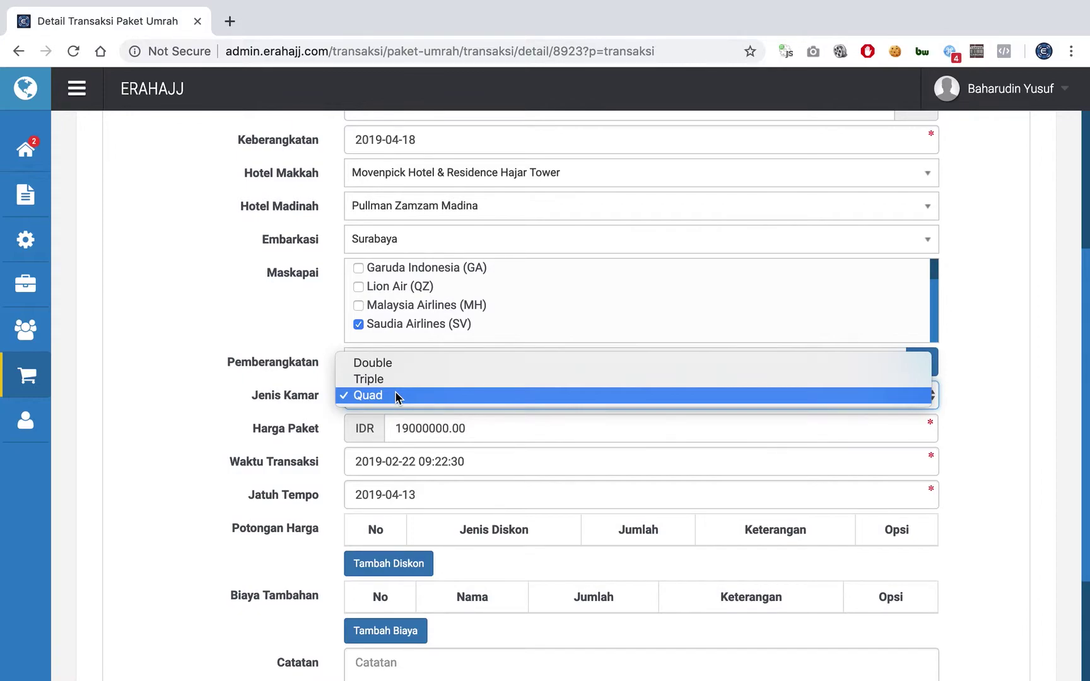
left_click(315, 410)
scroll(336, 438, "down", 2)
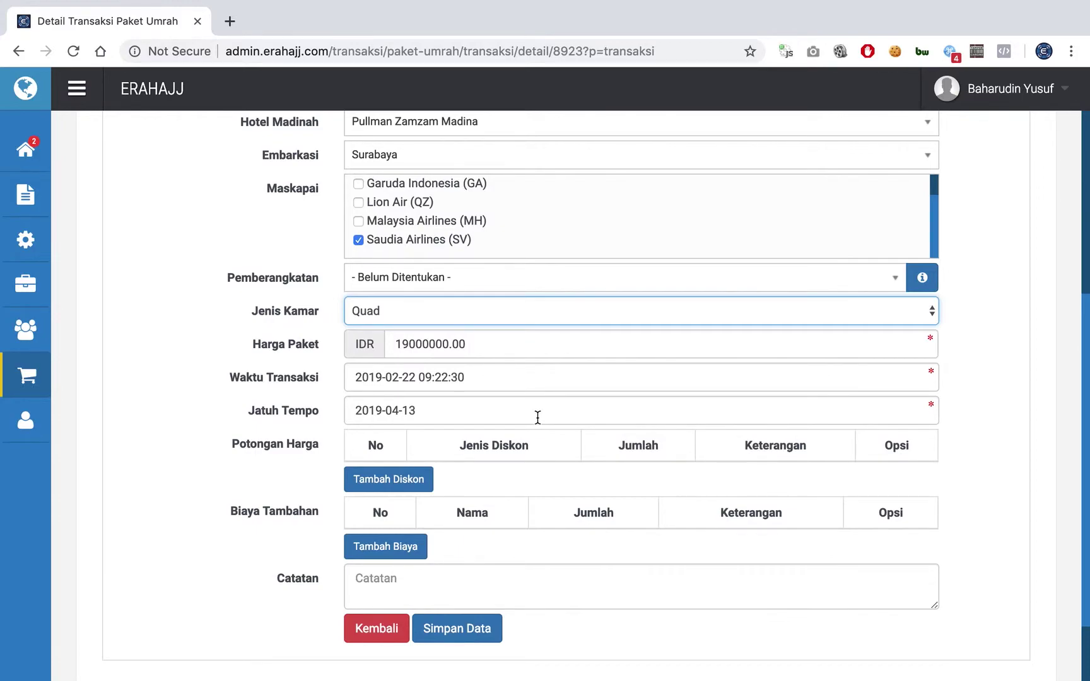
scroll(523, 448, "down", 1)
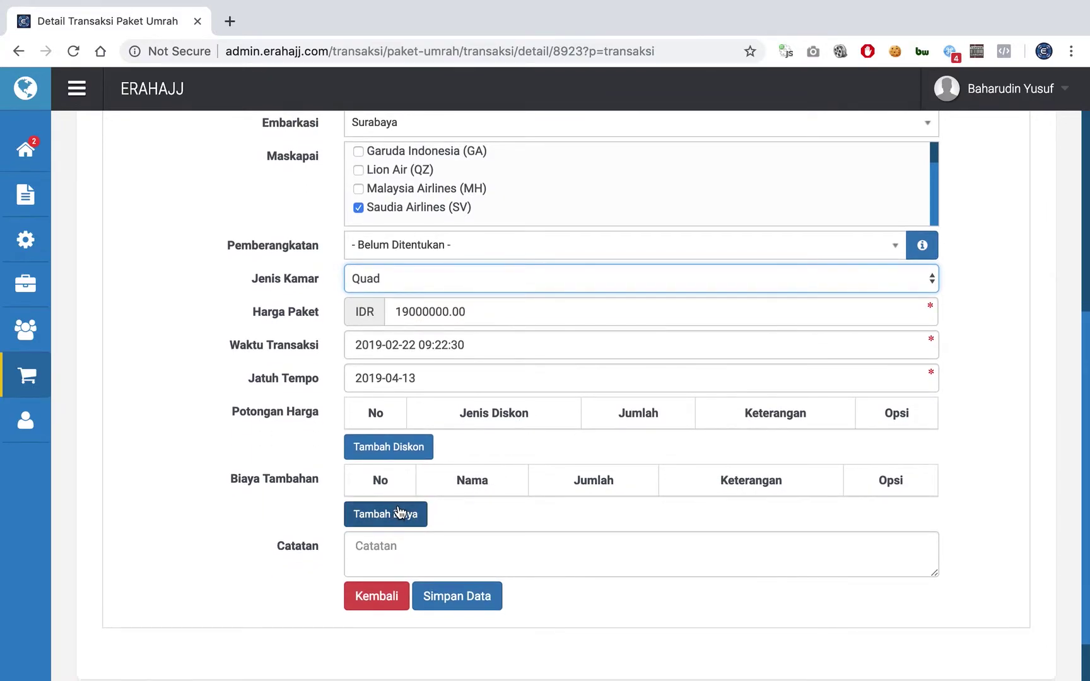
left_click(468, 314)
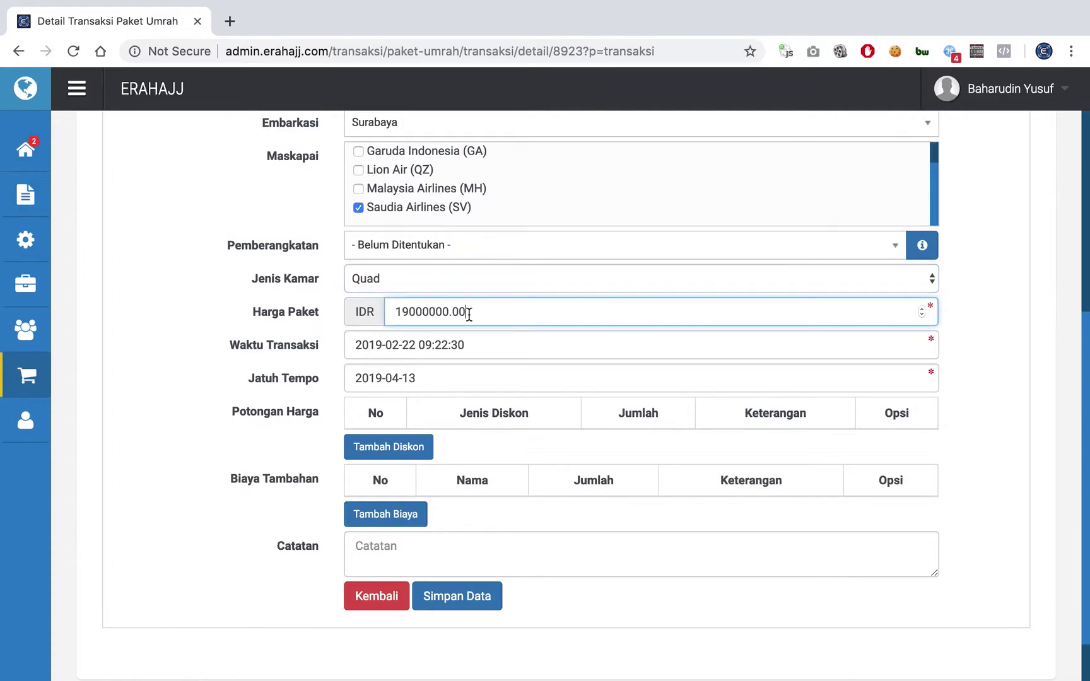
double_click(468, 314)
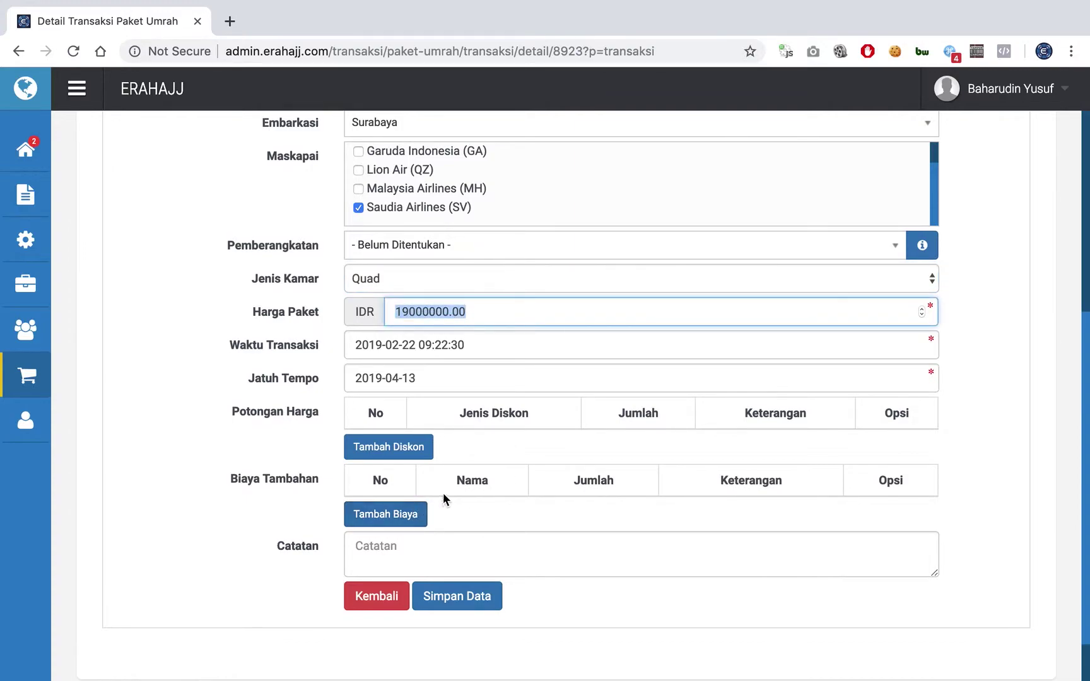
- Add and save a 'Visa Progresif' extra cost of 7500000 in IDR
left_click(406, 517)
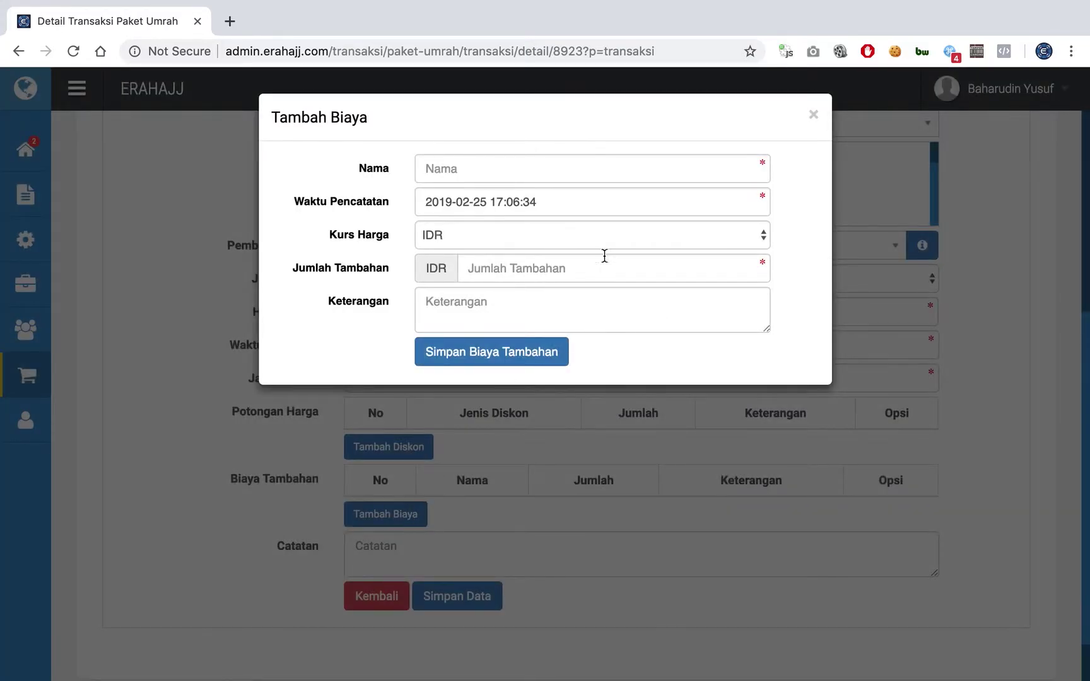
left_click(625, 170)
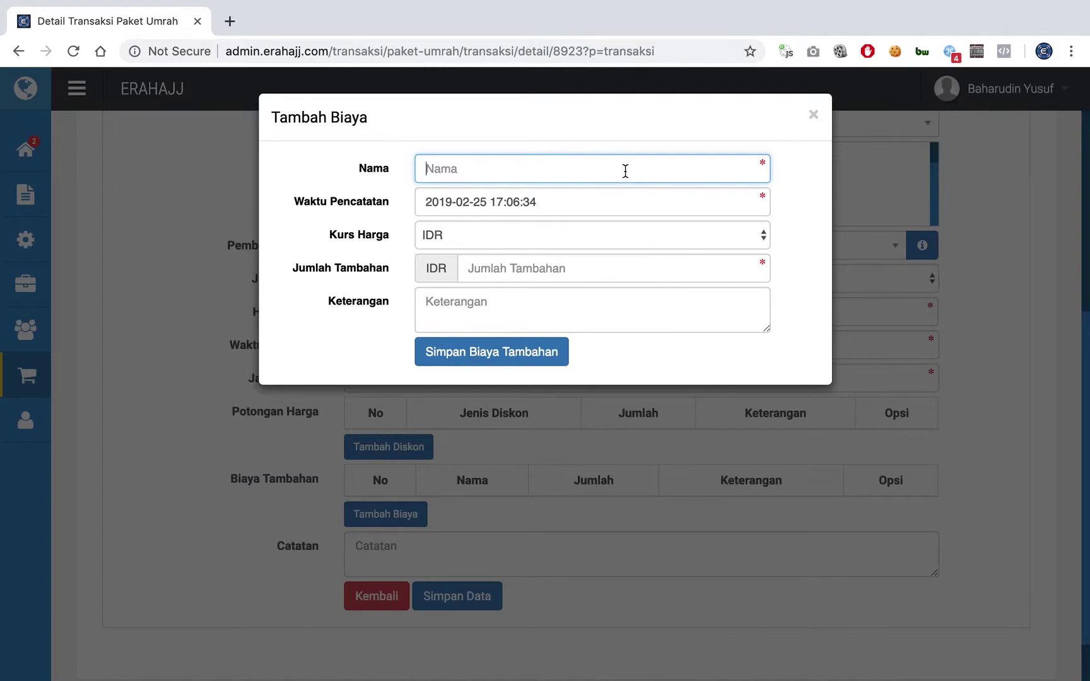
type("Visa Progresif")
key("Tab")
key("Tab")
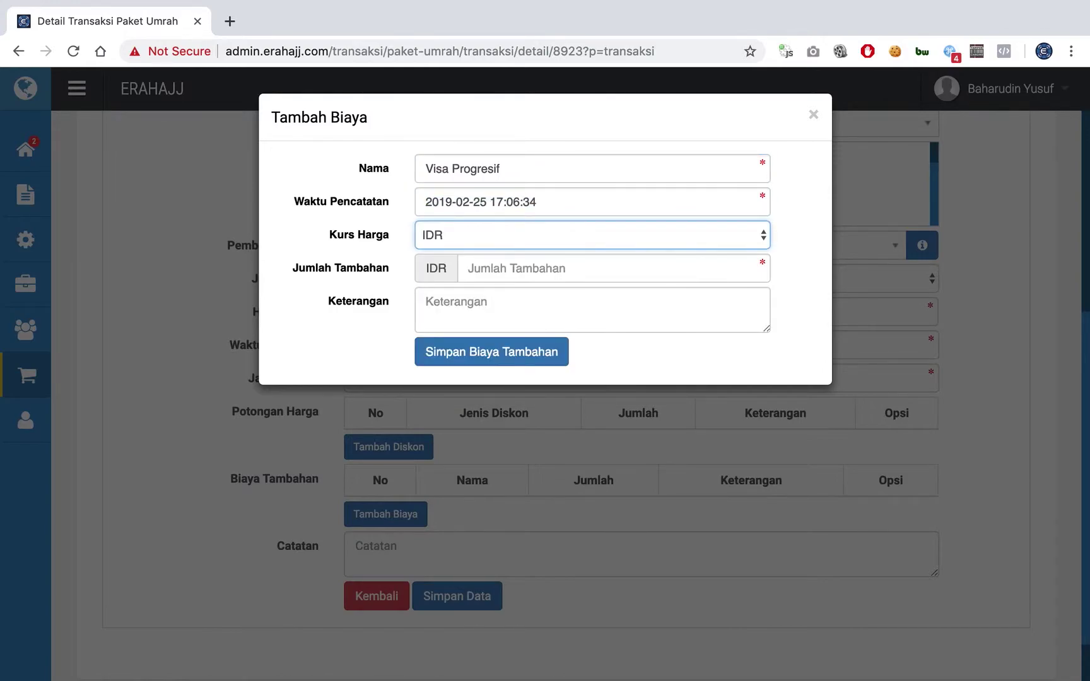
left_click(468, 268)
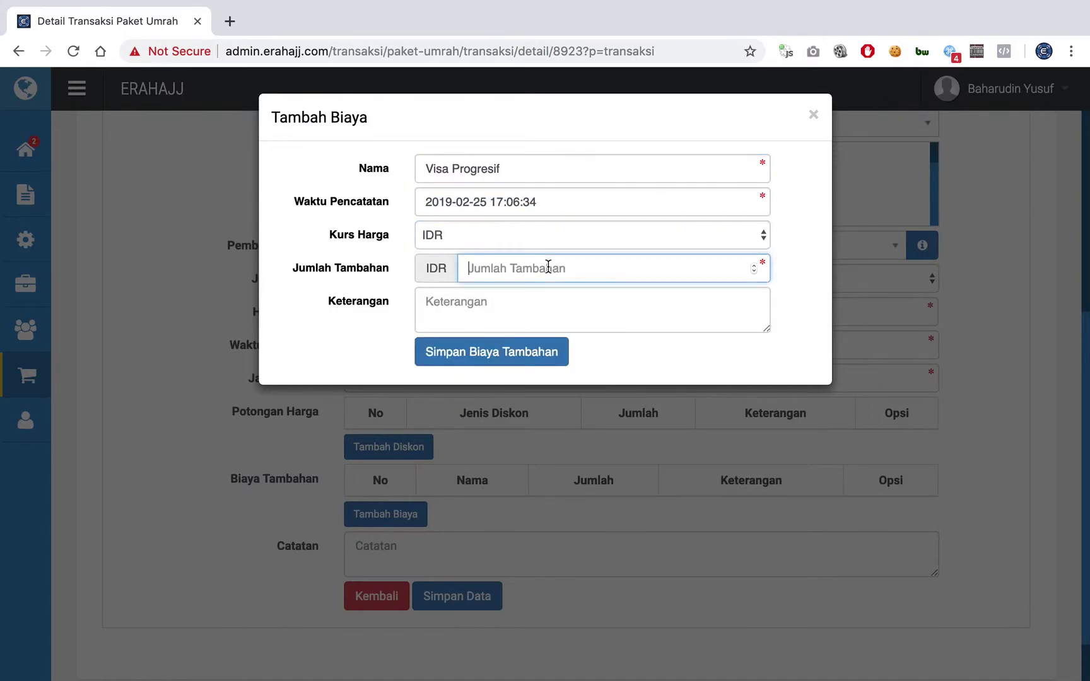
left_click(511, 235)
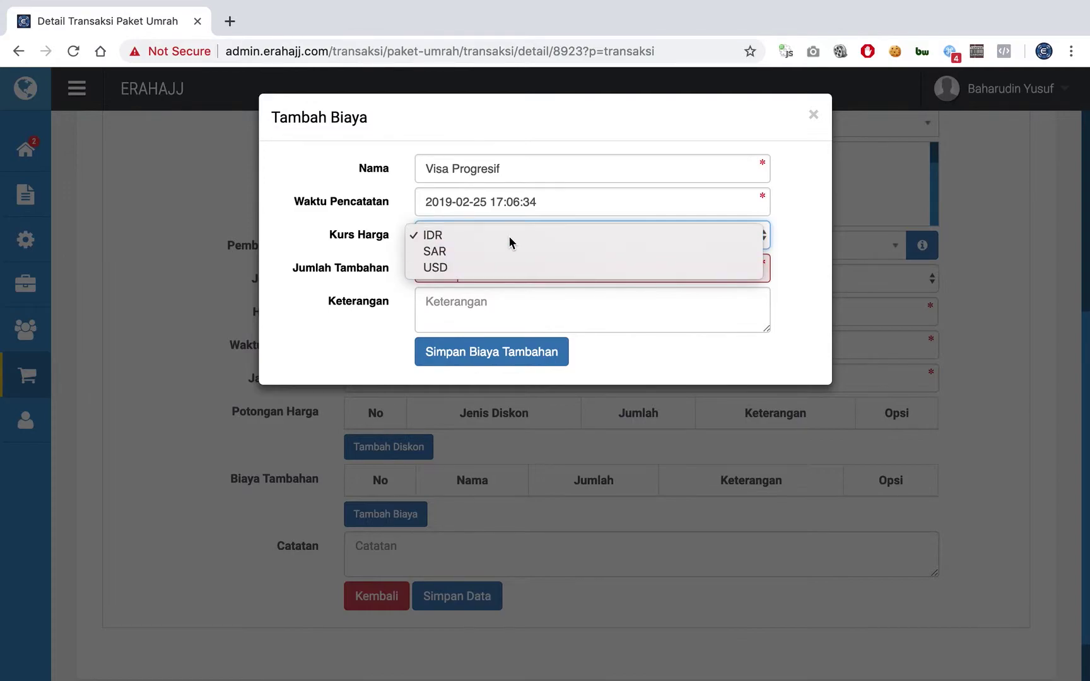
left_click(508, 235)
left_click(494, 269)
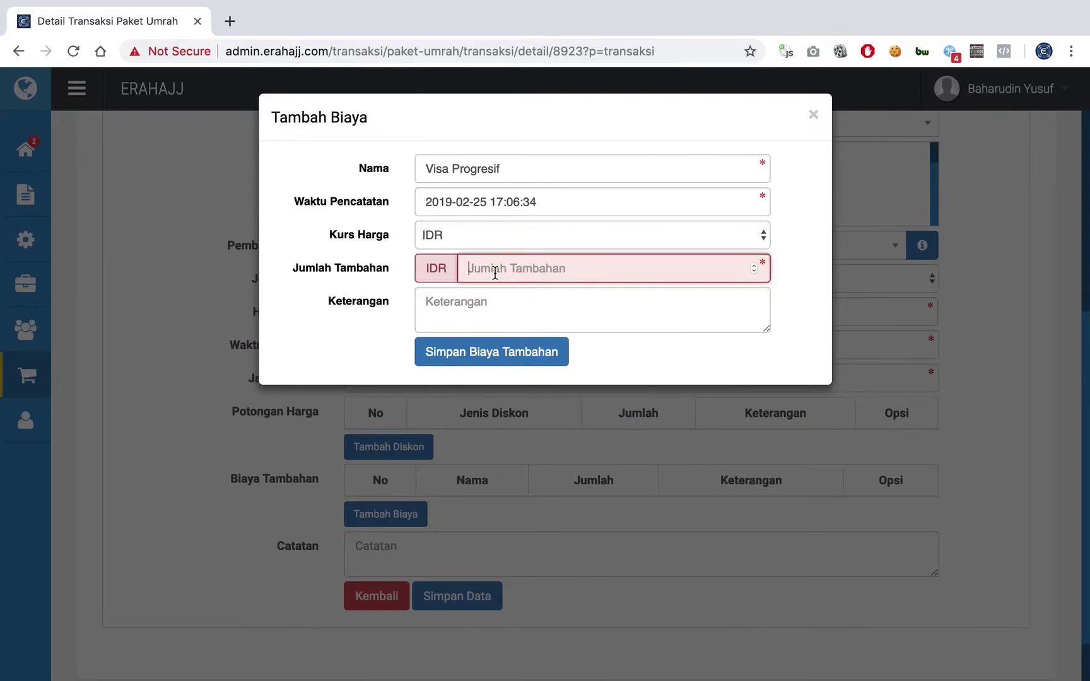
type("7500000")
left_click(484, 351)
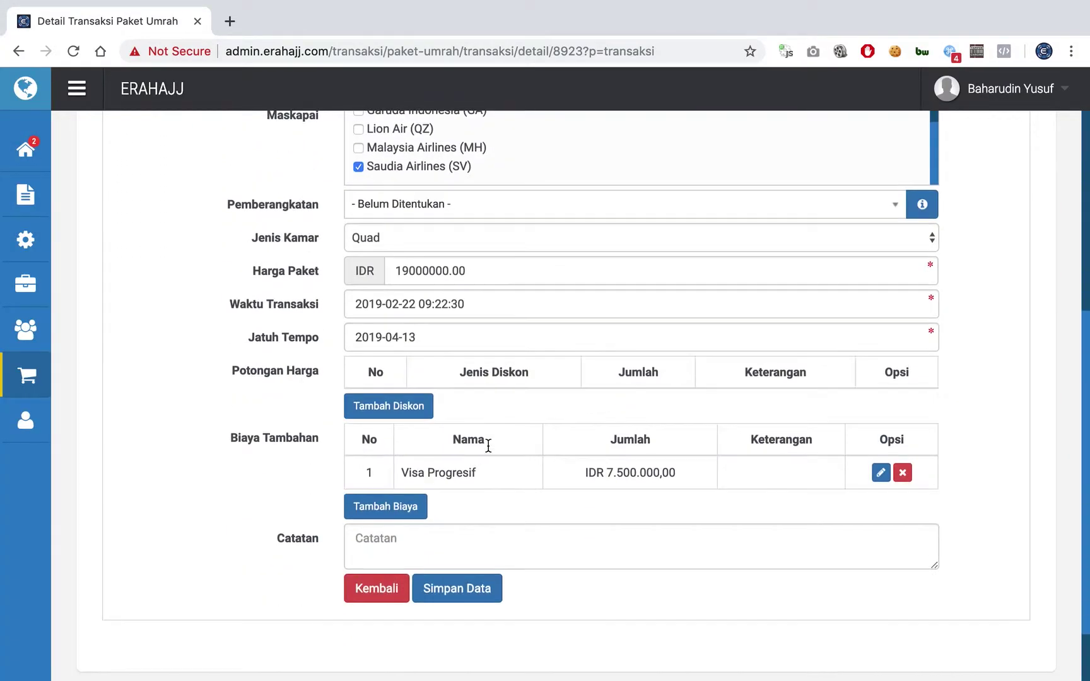
scroll(488, 444, "down", 2)
double_click(610, 413)
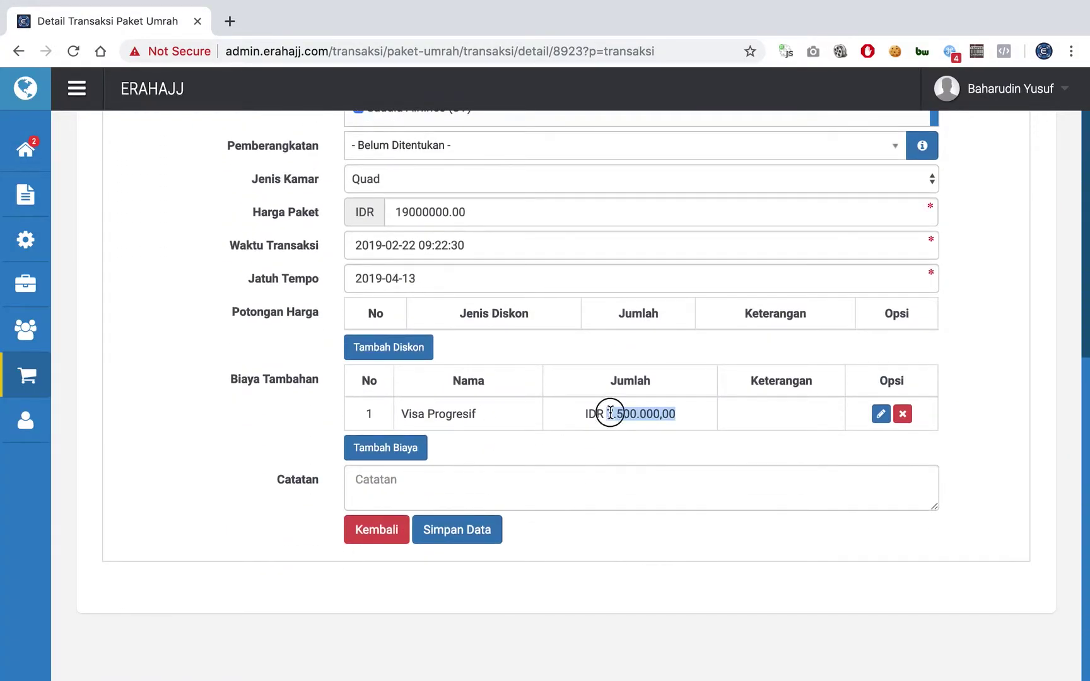
left_click(547, 412)
scroll(547, 412, "up", 3)
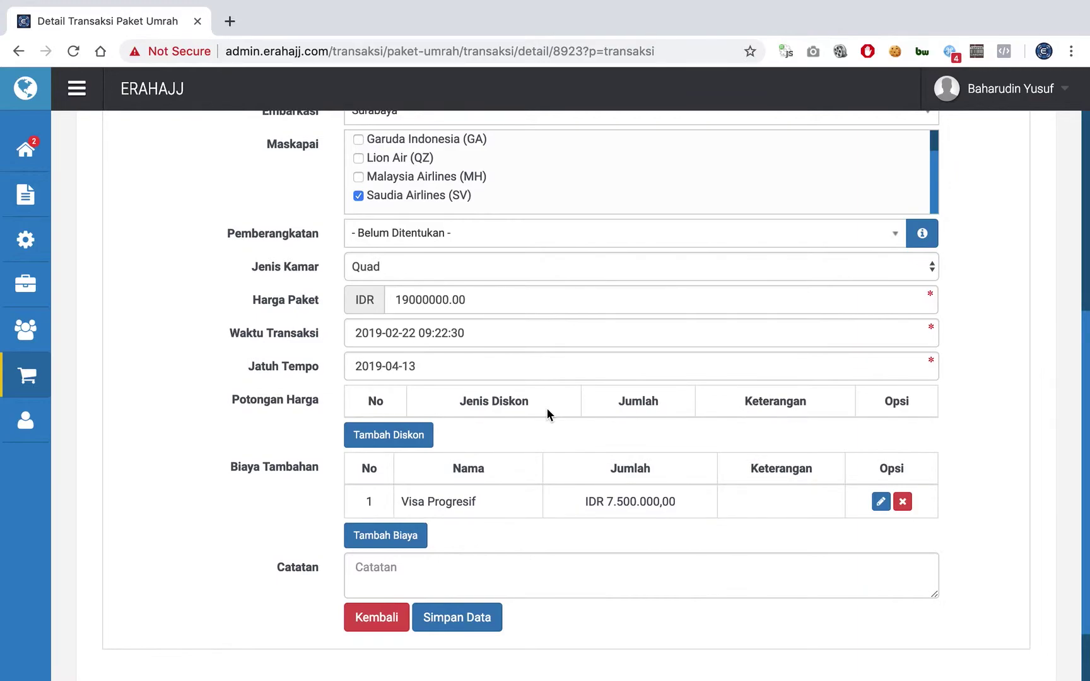
left_click(457, 301)
double_click(457, 301)
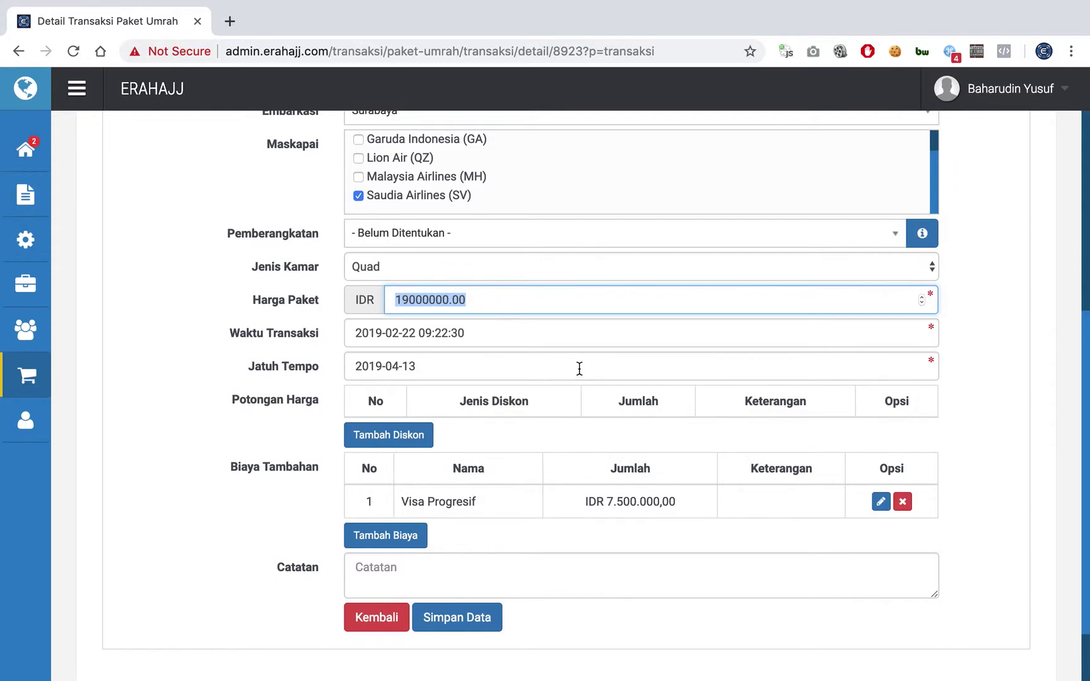
left_click(574, 476)
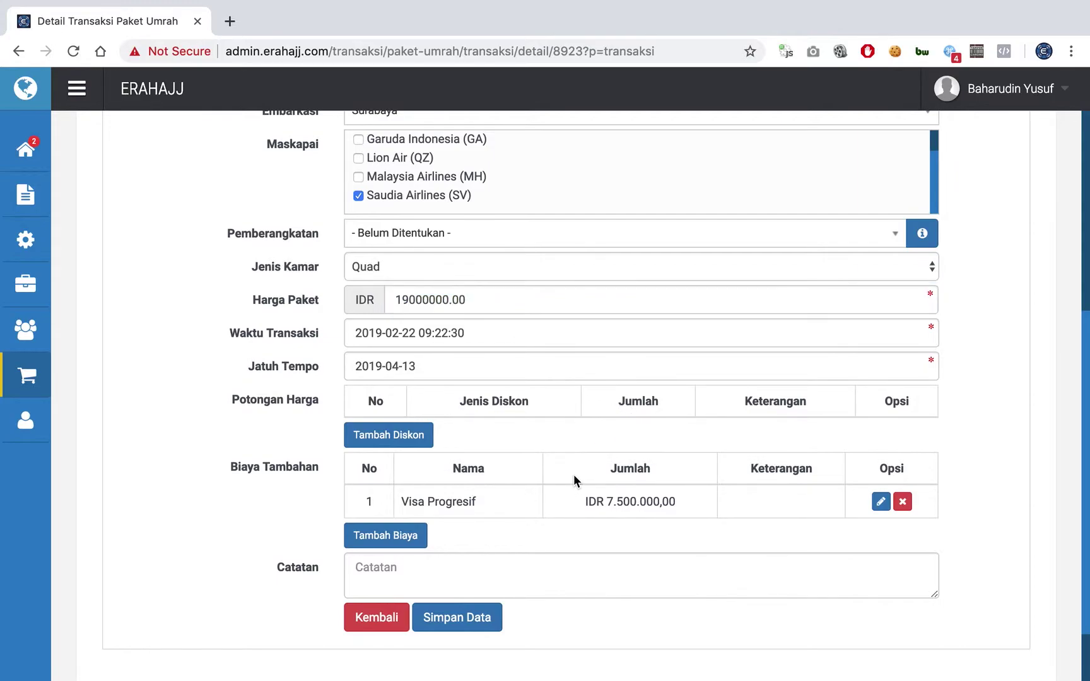
double_click(624, 501)
left_click(632, 516)
double_click(628, 502)
left_click(638, 523)
left_click(879, 502)
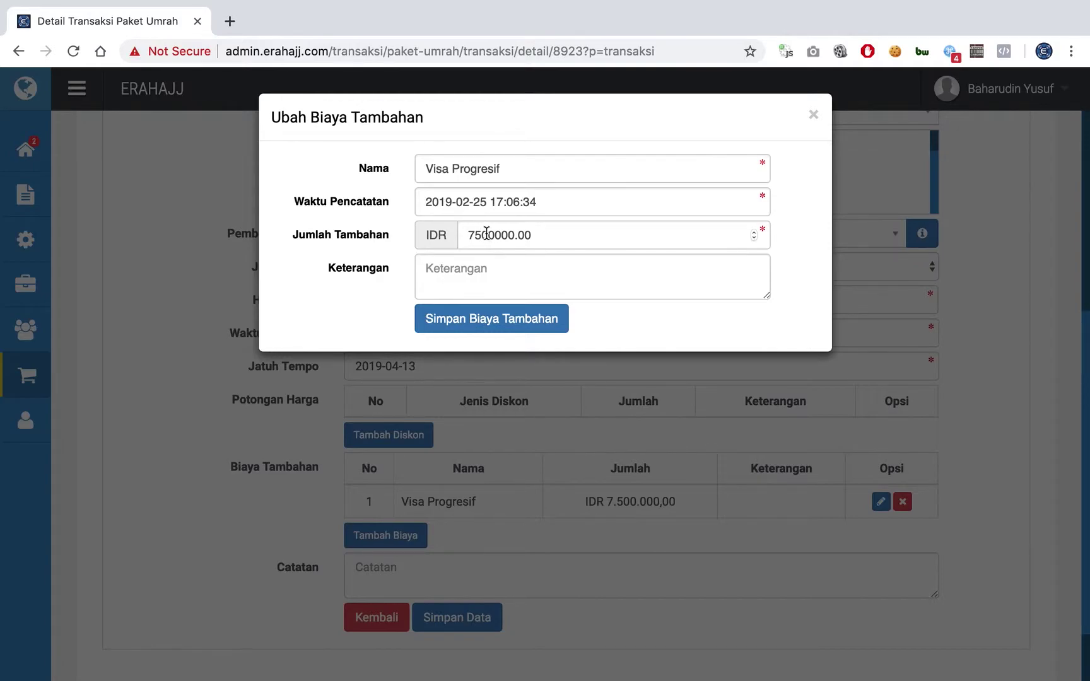
left_click(813, 116)
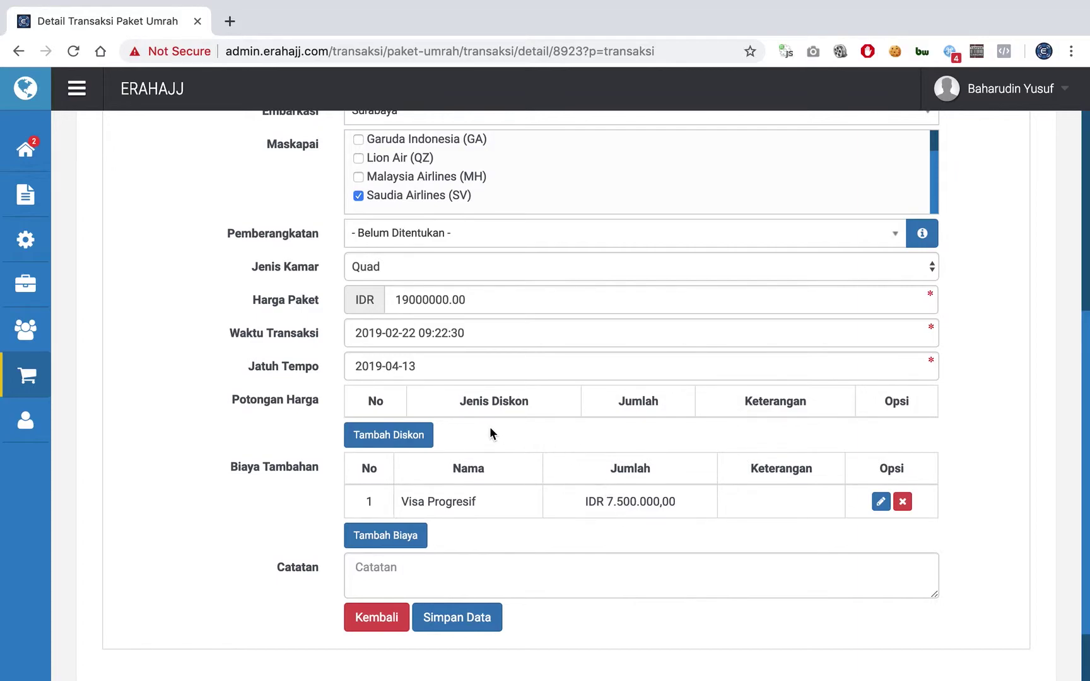
- Add and save a 500000 discount noted 'Diskon untuk visa progresif'
left_click(387, 436)
left_click(494, 237)
type("500000")
left_click(496, 269)
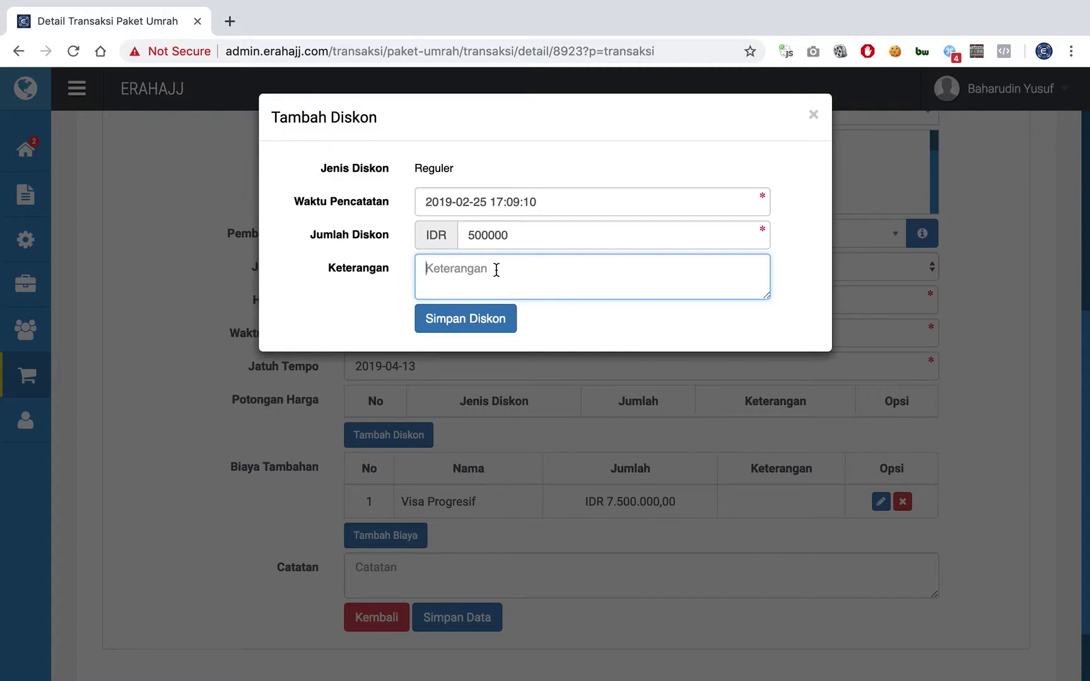
type("Diskon untuk visa progresif")
left_click(495, 318)
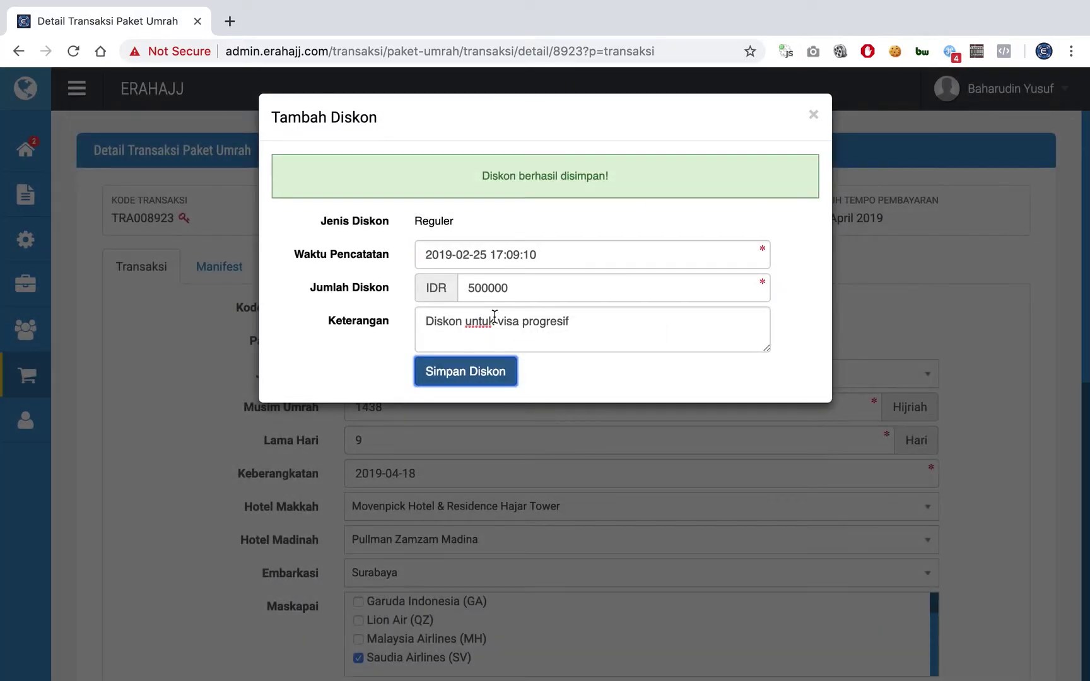
- Verify the Visa Progresif cost and 500.000,00 discount rows, then save and confirm with Ok
scroll(306, 382, "down", 8)
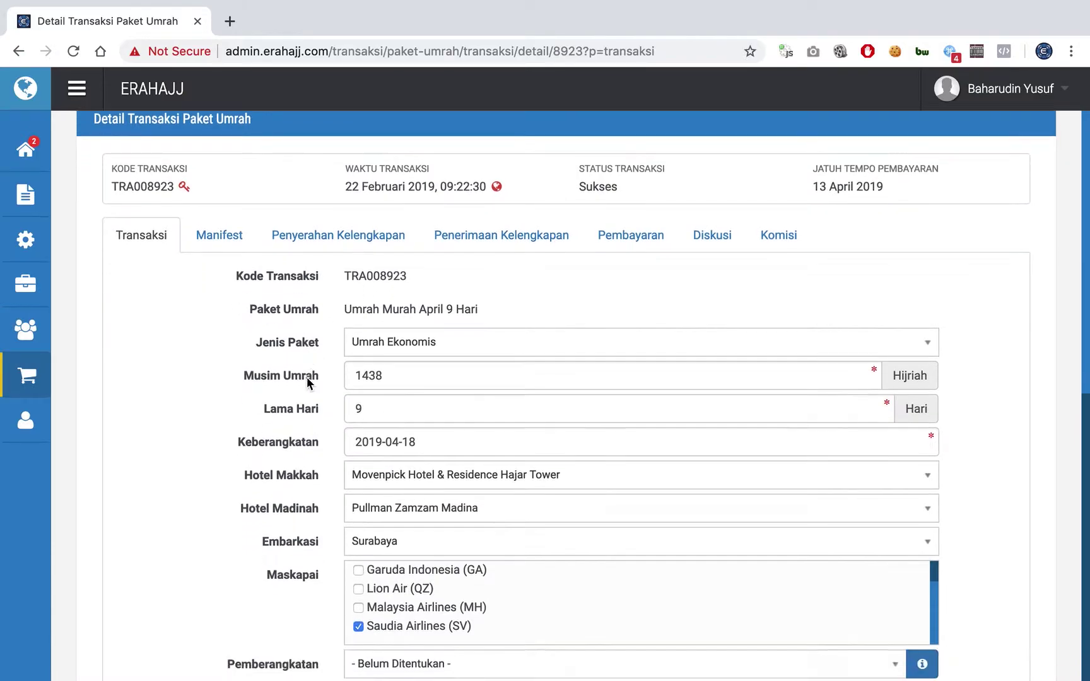
scroll(307, 382, "down", 2)
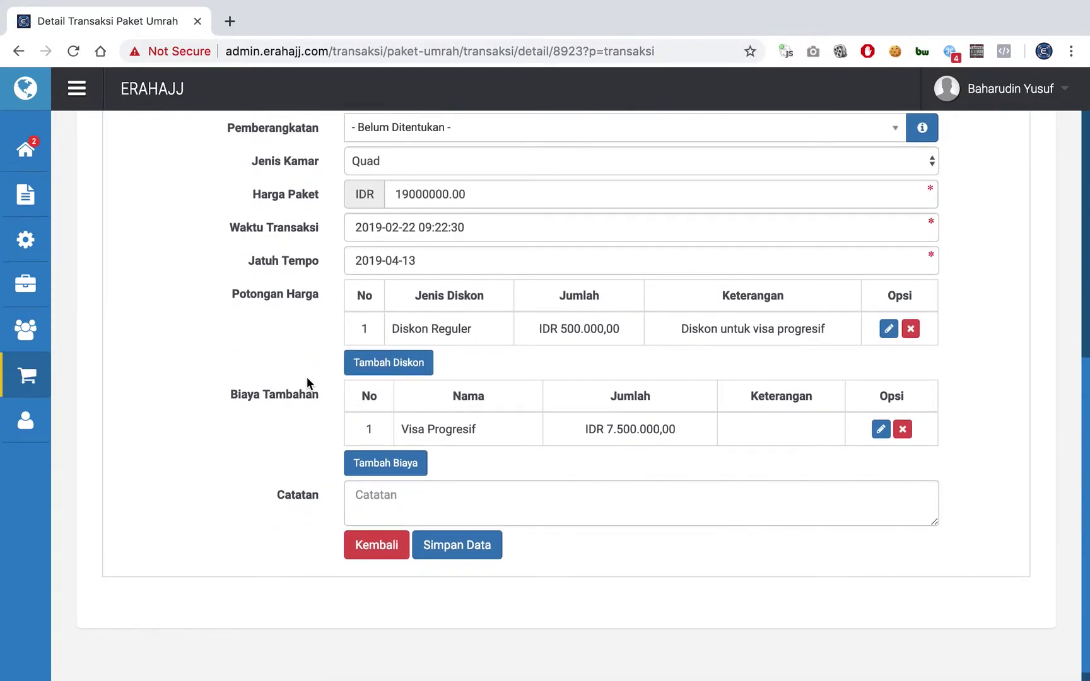
double_click(626, 428)
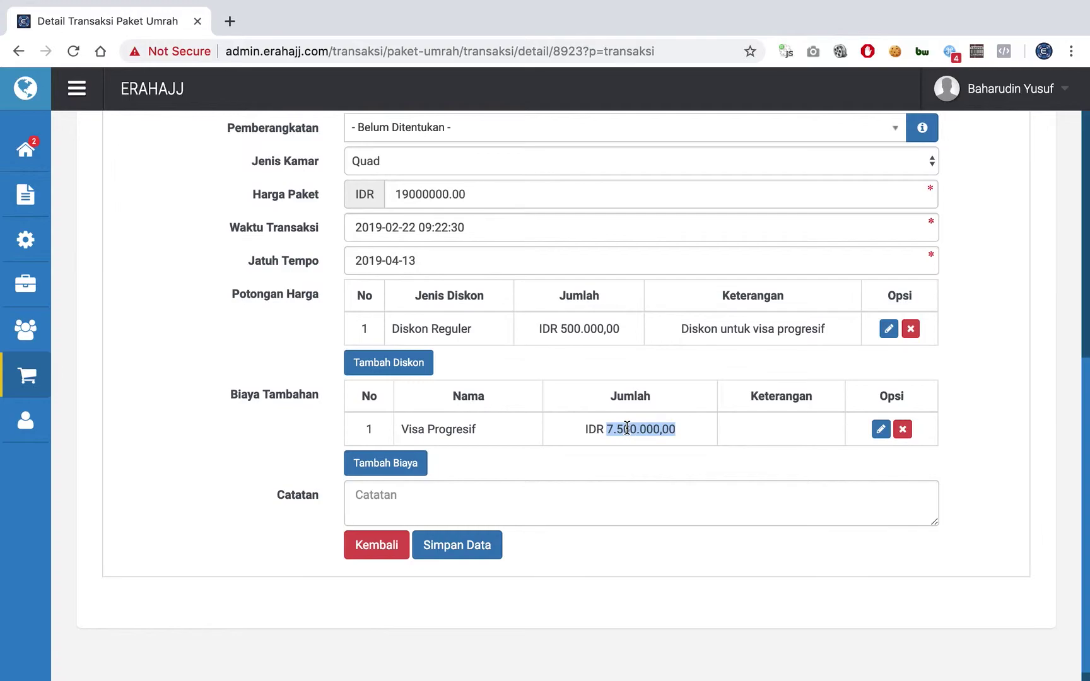
double_click(570, 328)
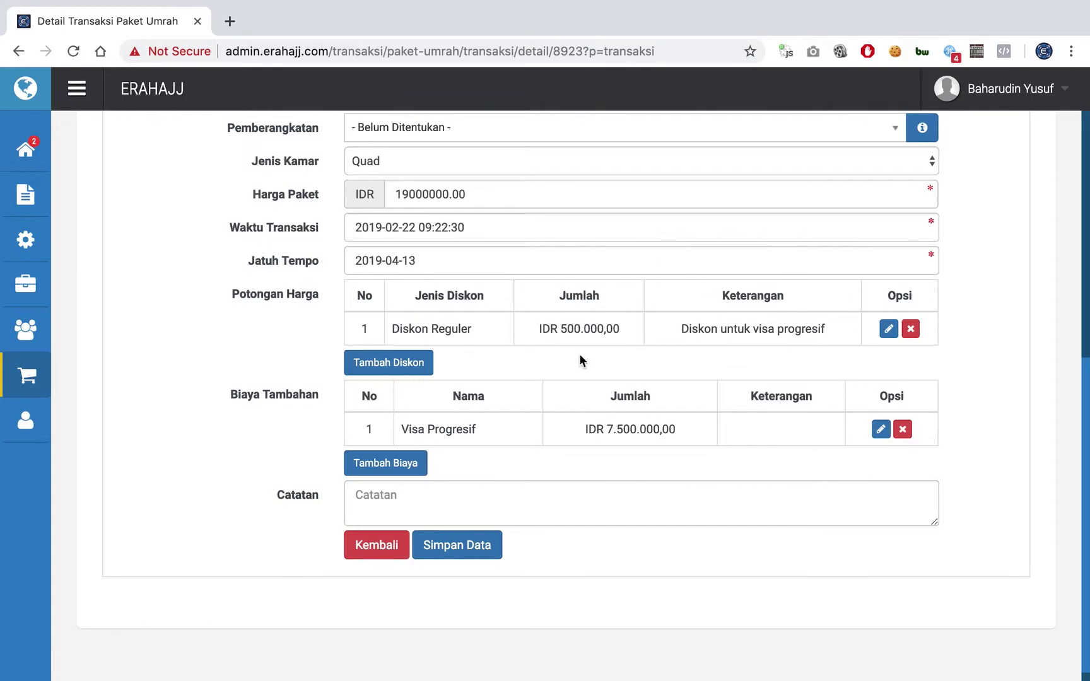
left_click(451, 498)
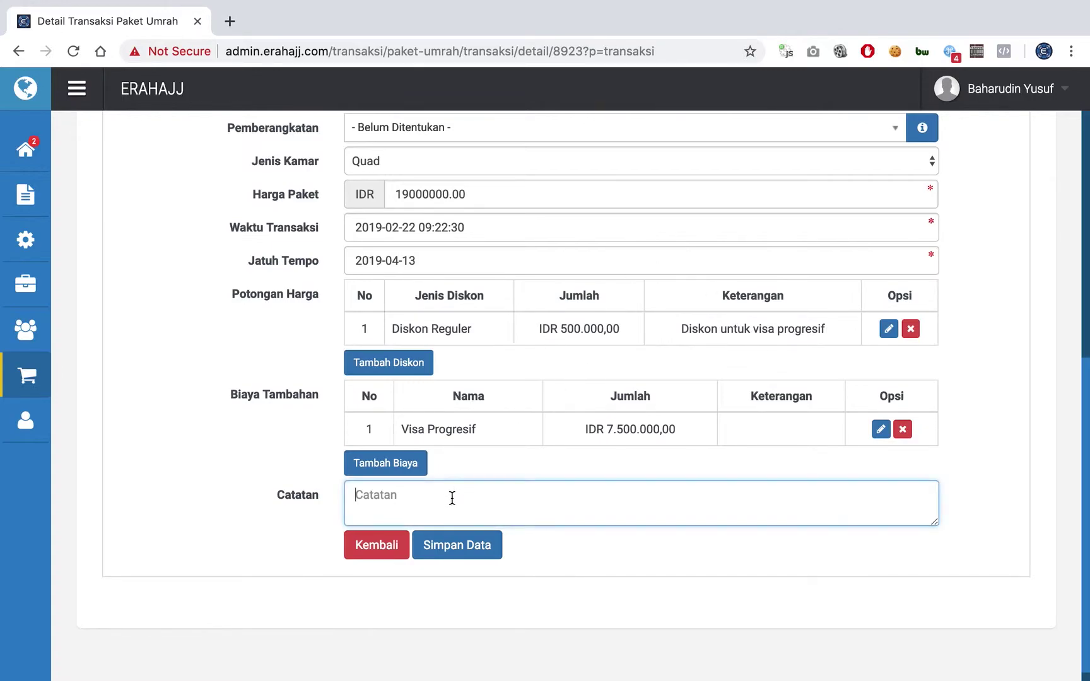
left_click(552, 443)
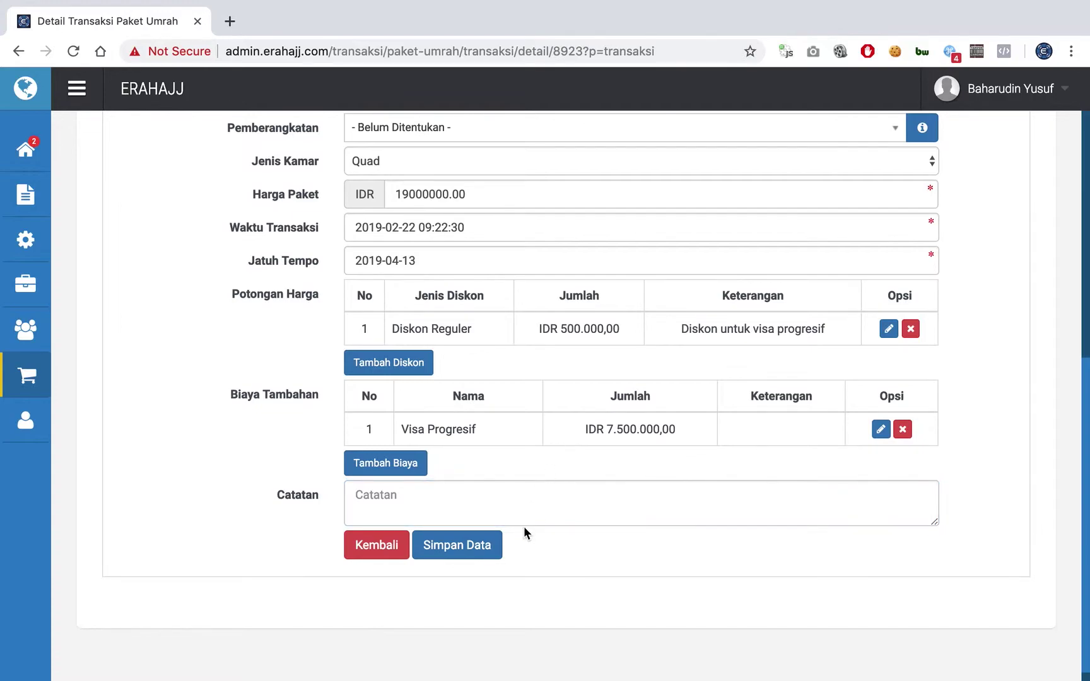
left_click(489, 552)
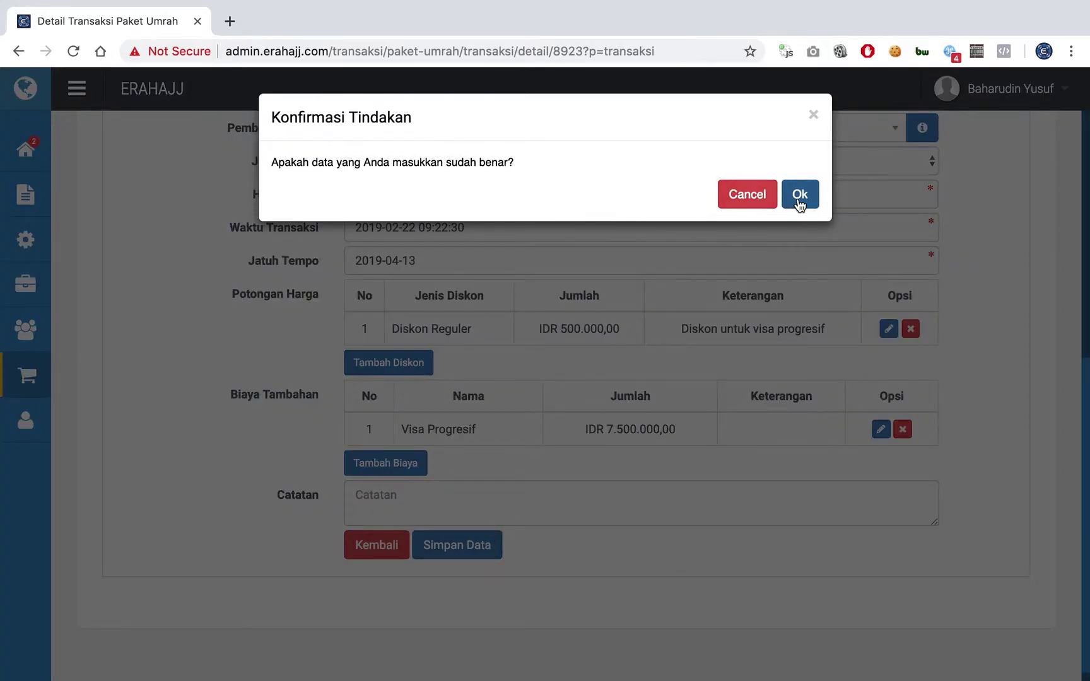
left_click(797, 199)
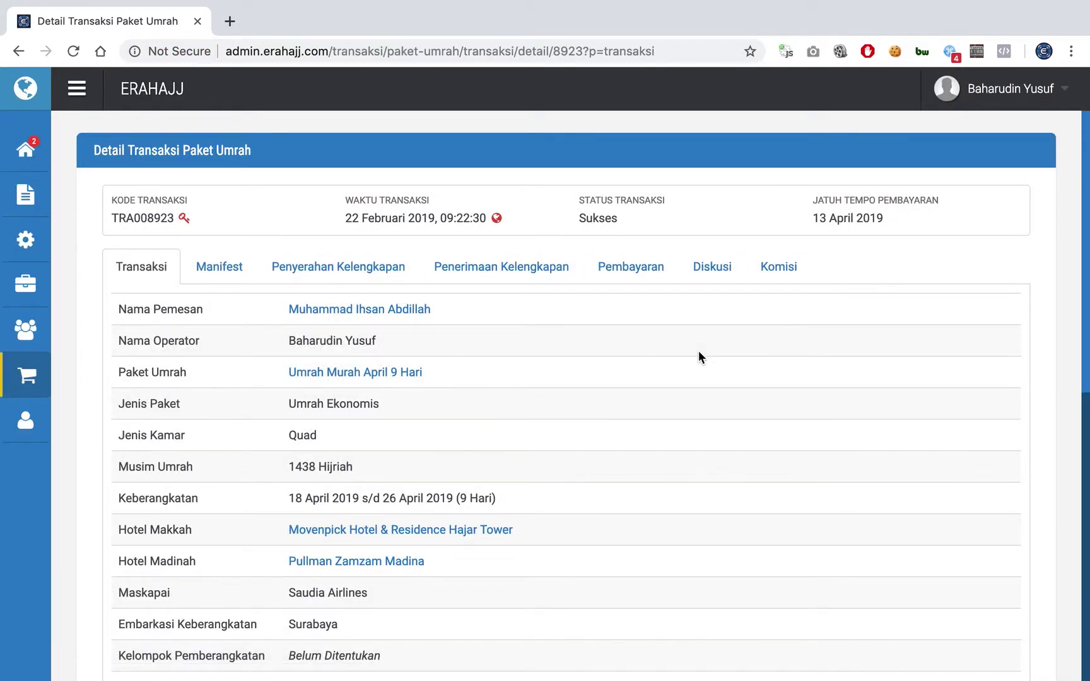
scroll(698, 350, "down", 7)
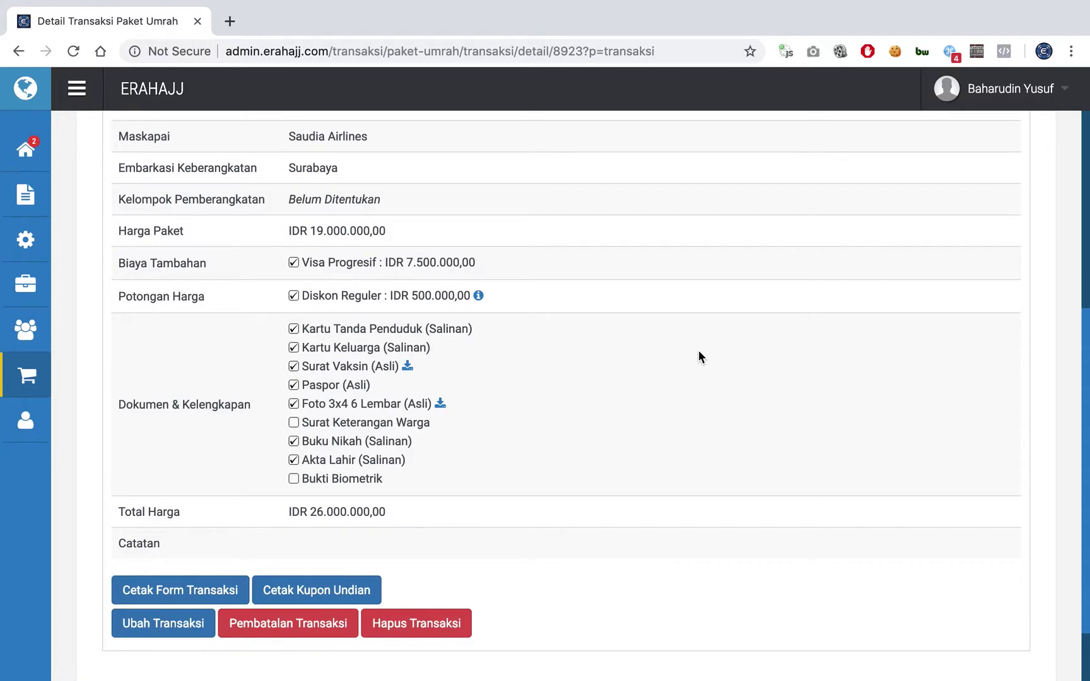
triple_click(162, 260)
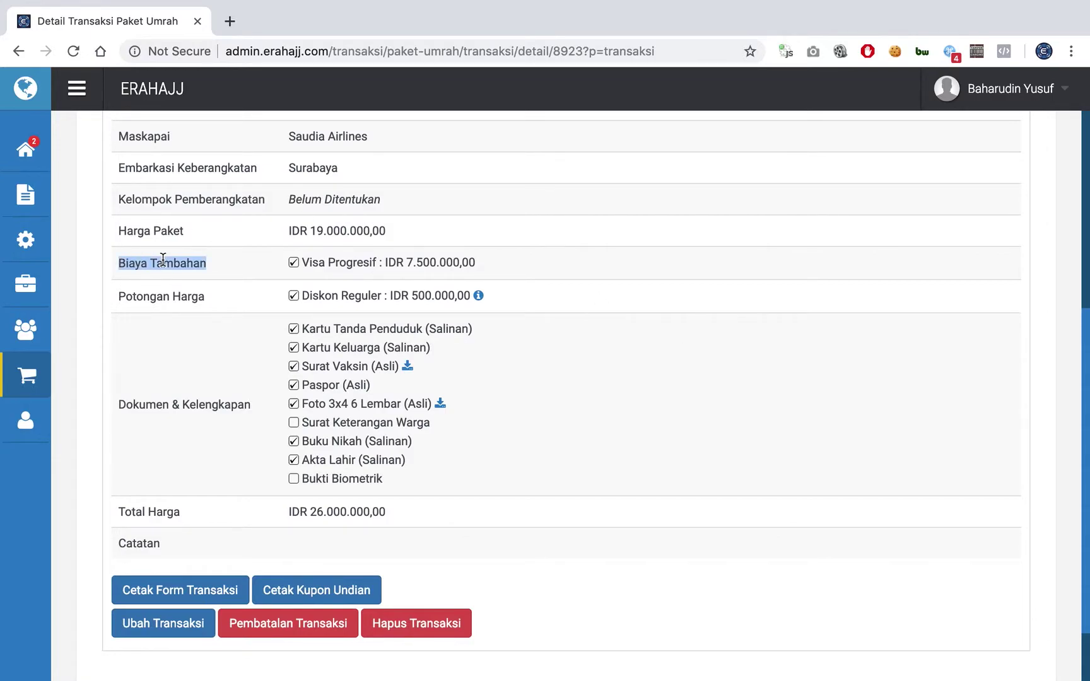
double_click(419, 263)
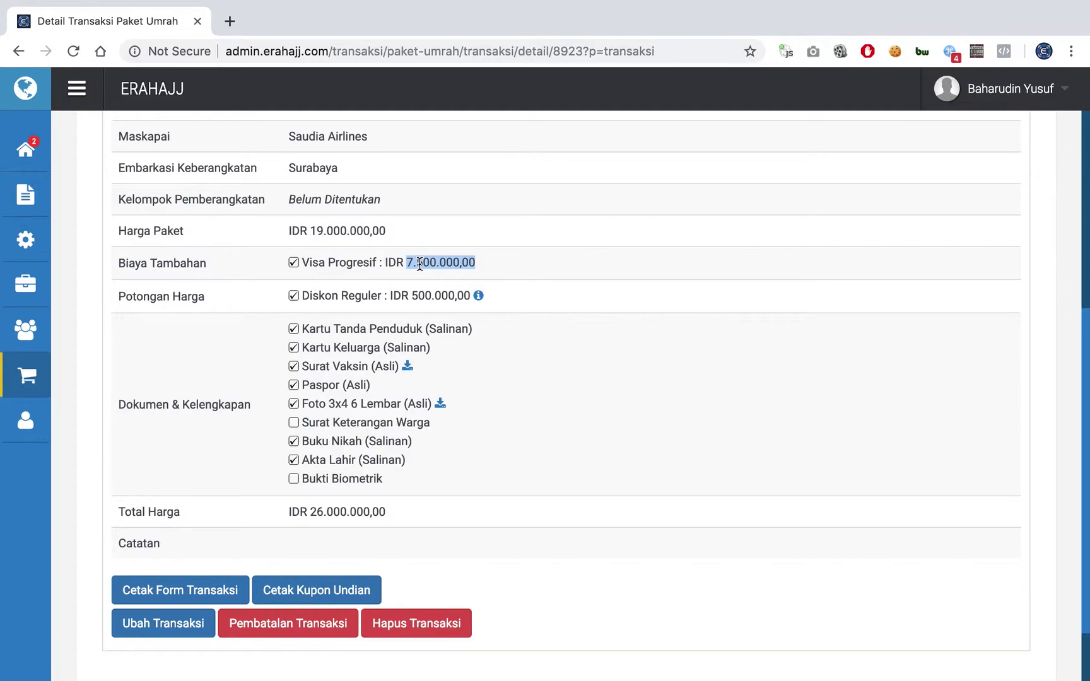
triple_click(322, 231)
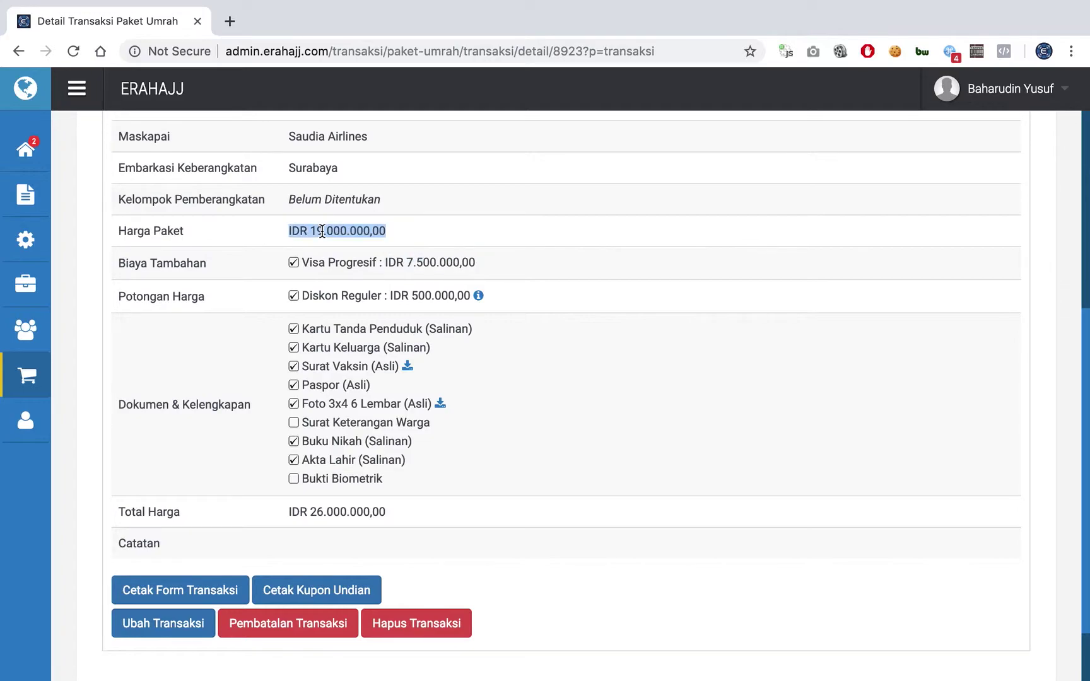
left_click(422, 265)
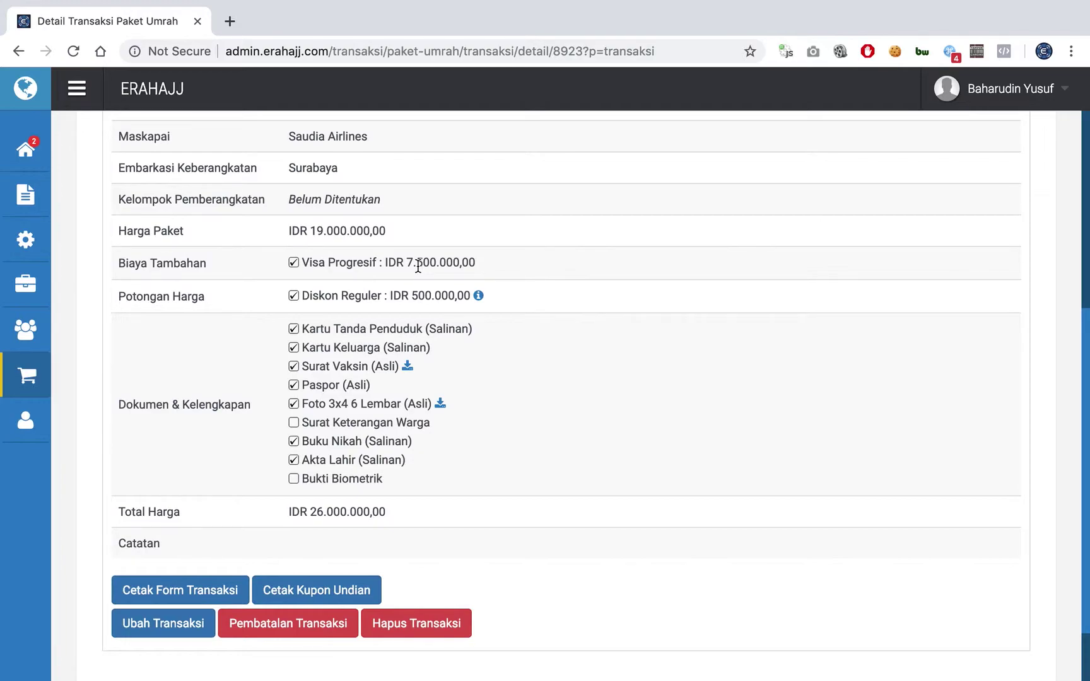
double_click(331, 514)
double_click(350, 230)
double_click(354, 512)
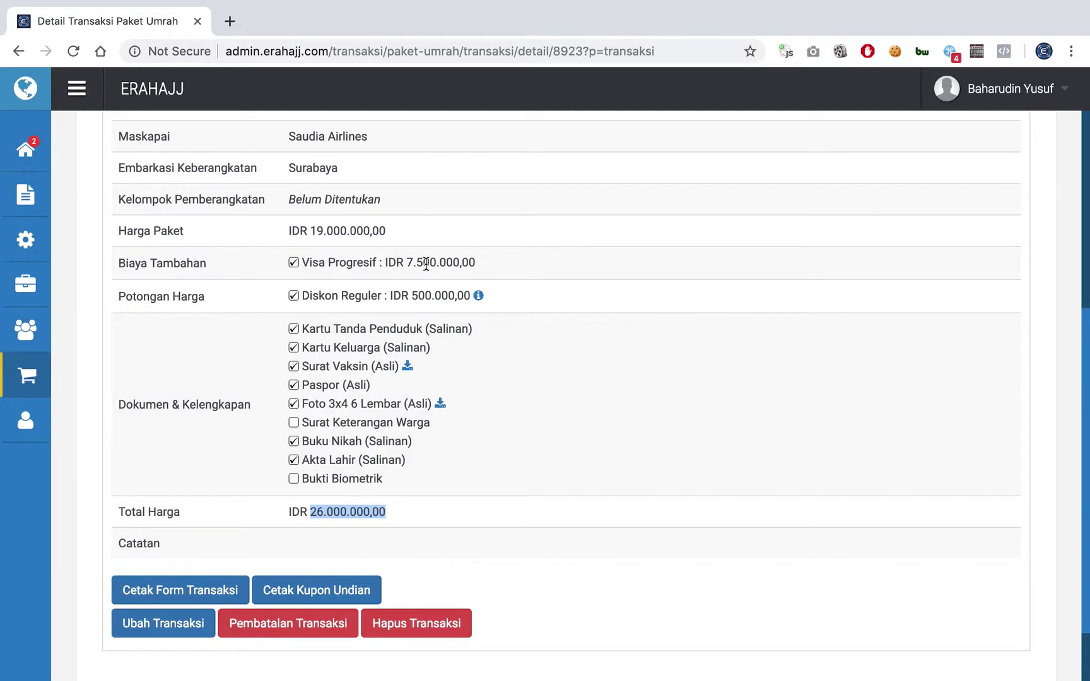
double_click(423, 296)
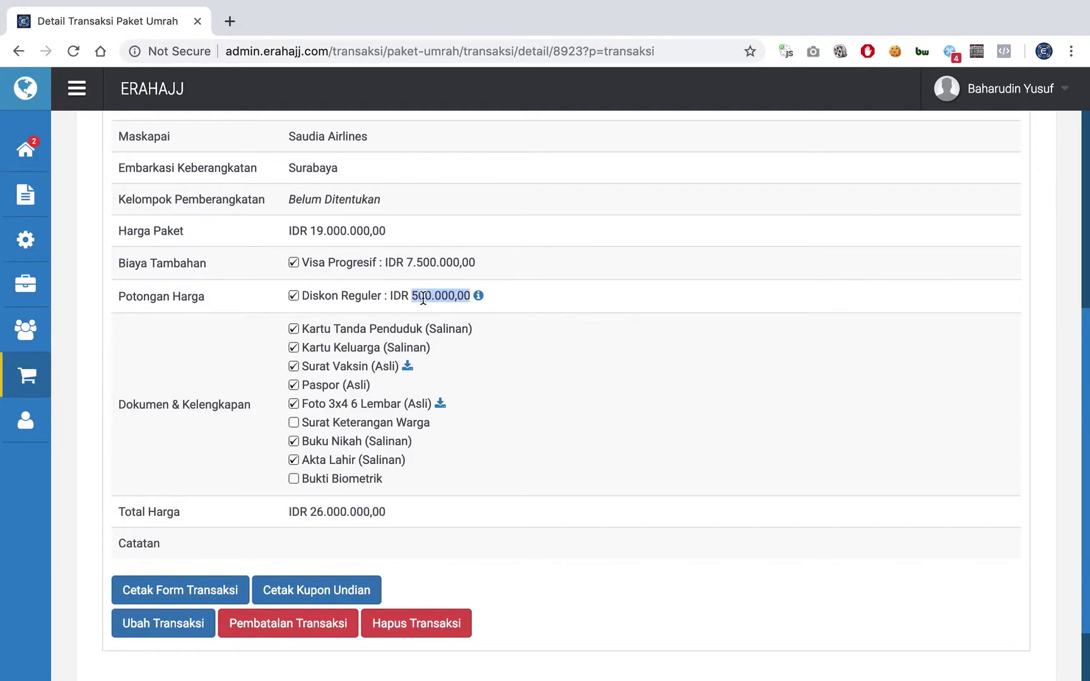
left_click(421, 309)
double_click(315, 514)
left_click(331, 484)
scroll(331, 484, "up", 7)
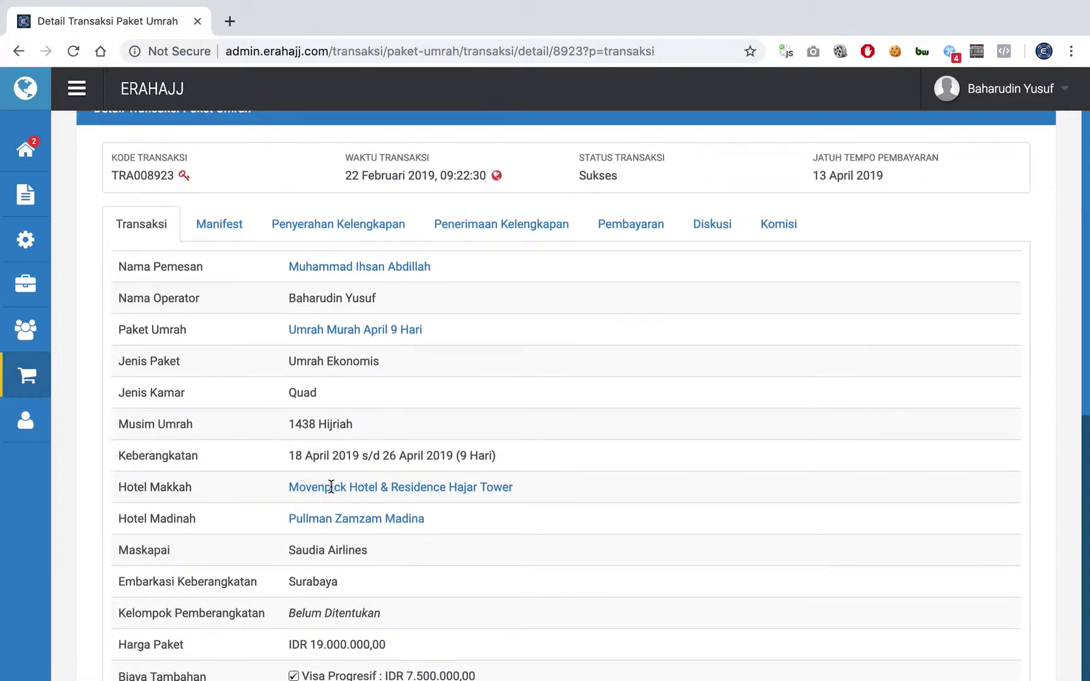
left_click(644, 242)
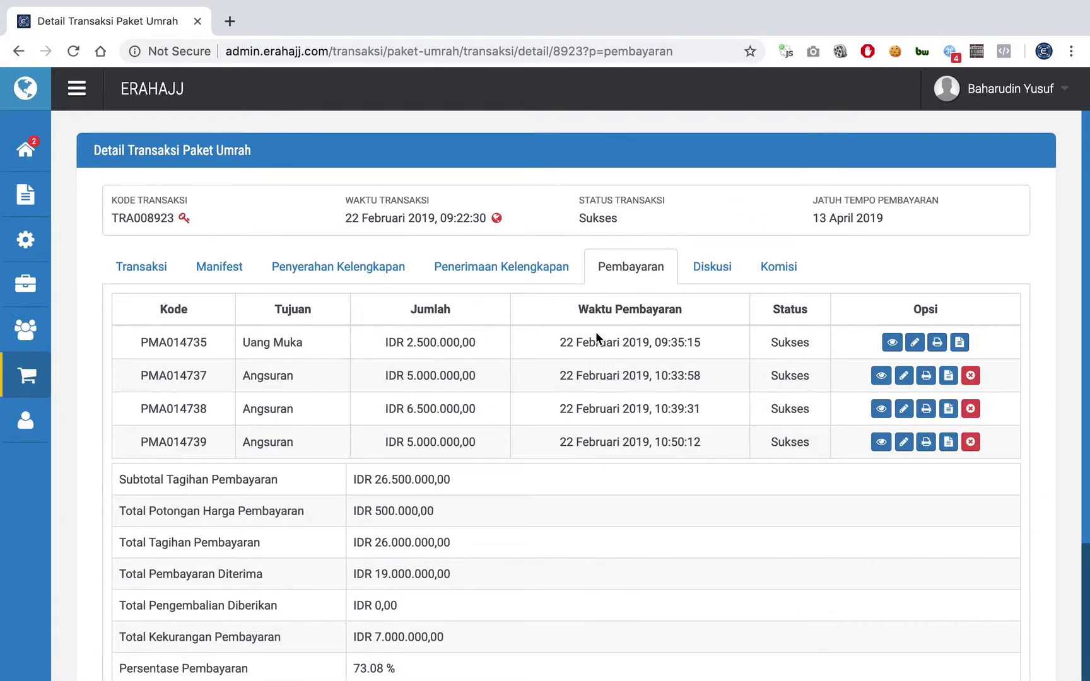
scroll(596, 331, "down", 2)
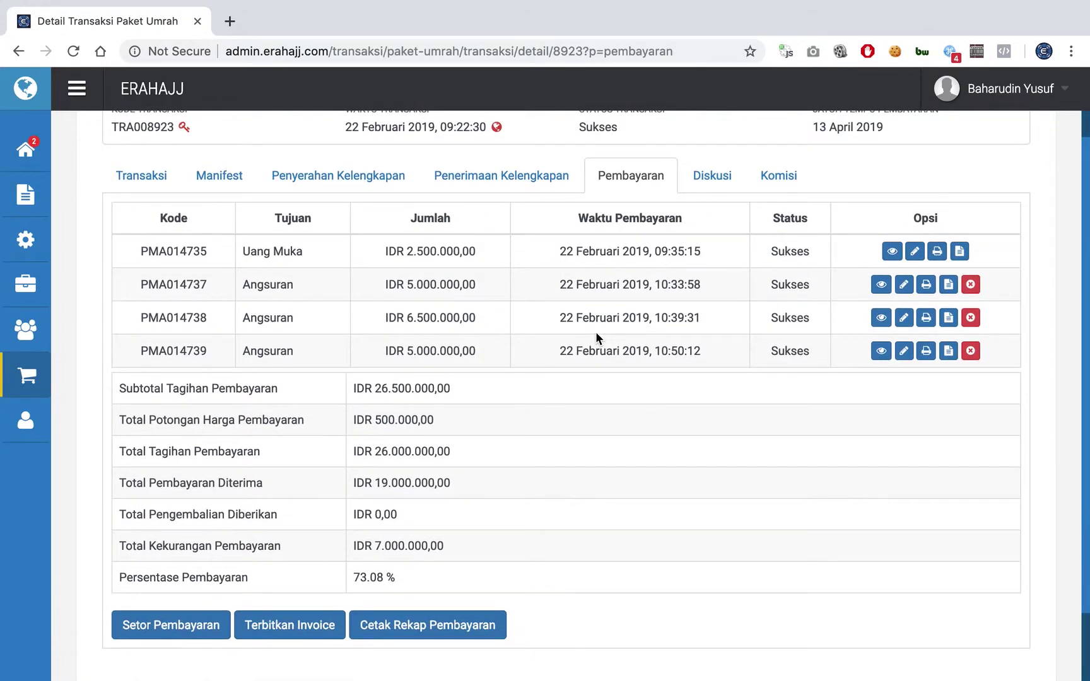
double_click(389, 547)
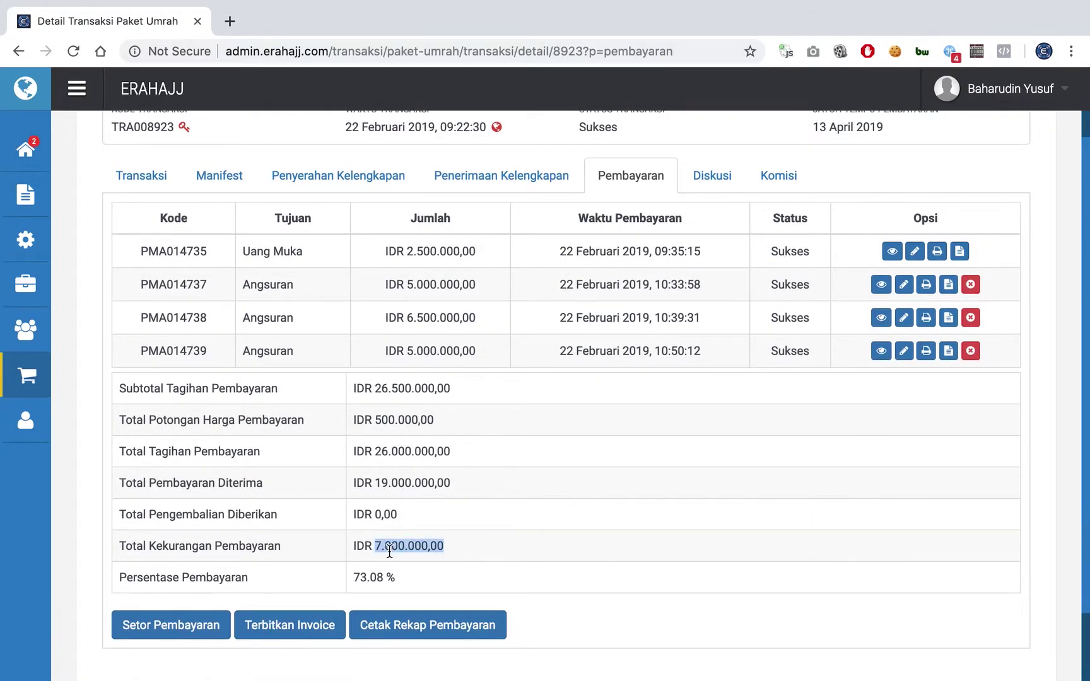
left_click(317, 543)
double_click(396, 544)
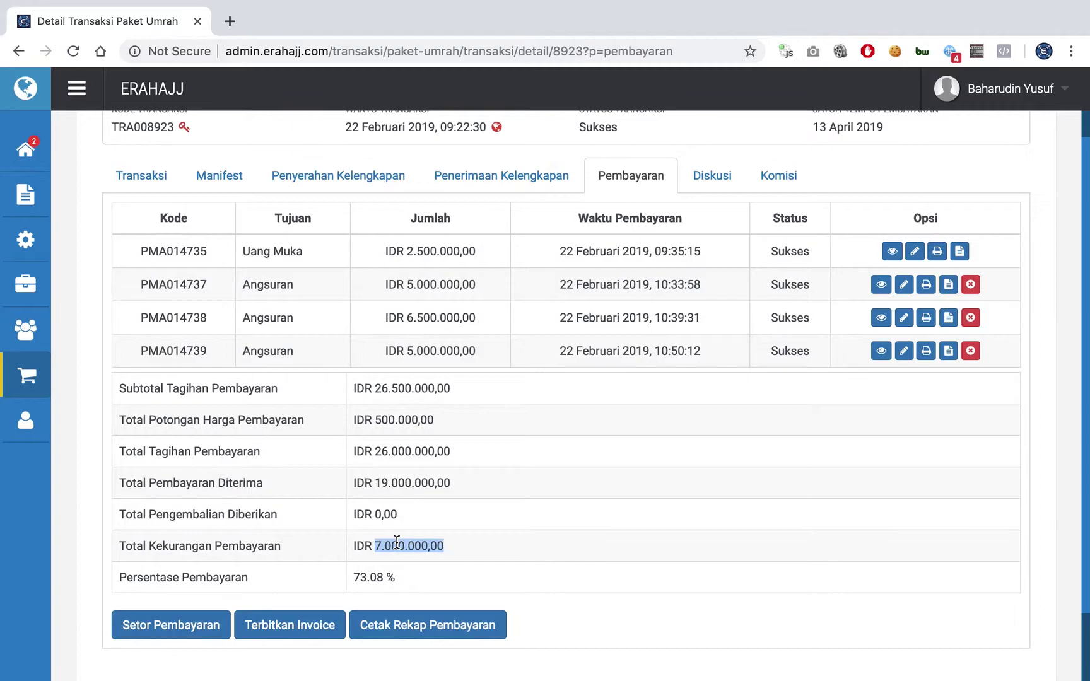
left_click(450, 545)
left_click(413, 626)
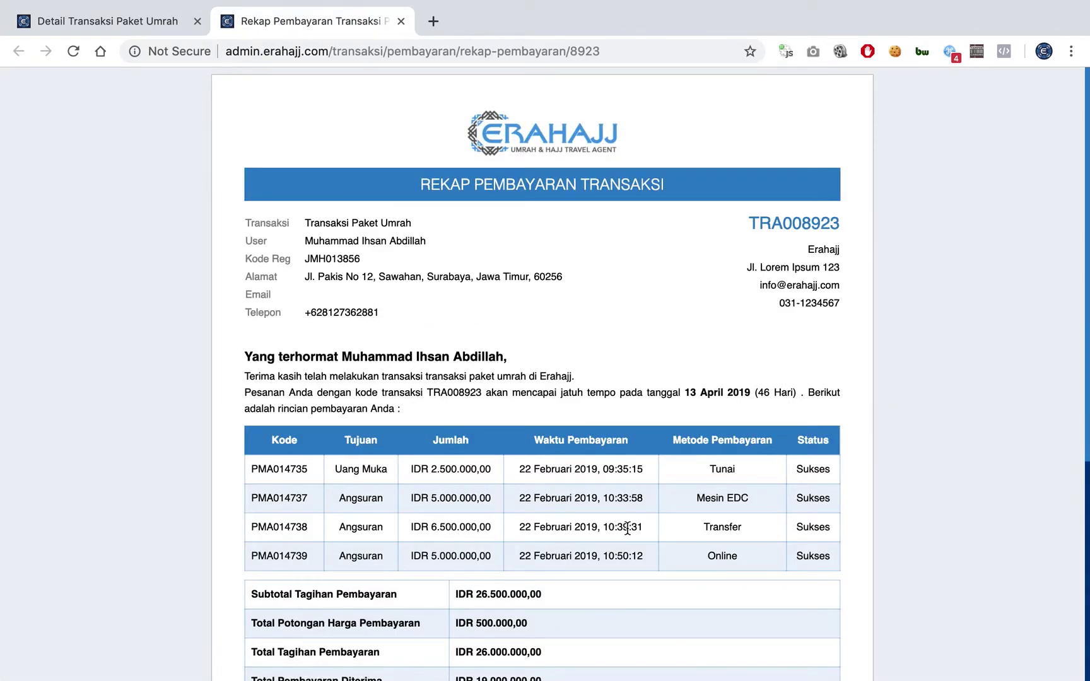
scroll(628, 527, "down", 2)
scroll(628, 527, "down", 3)
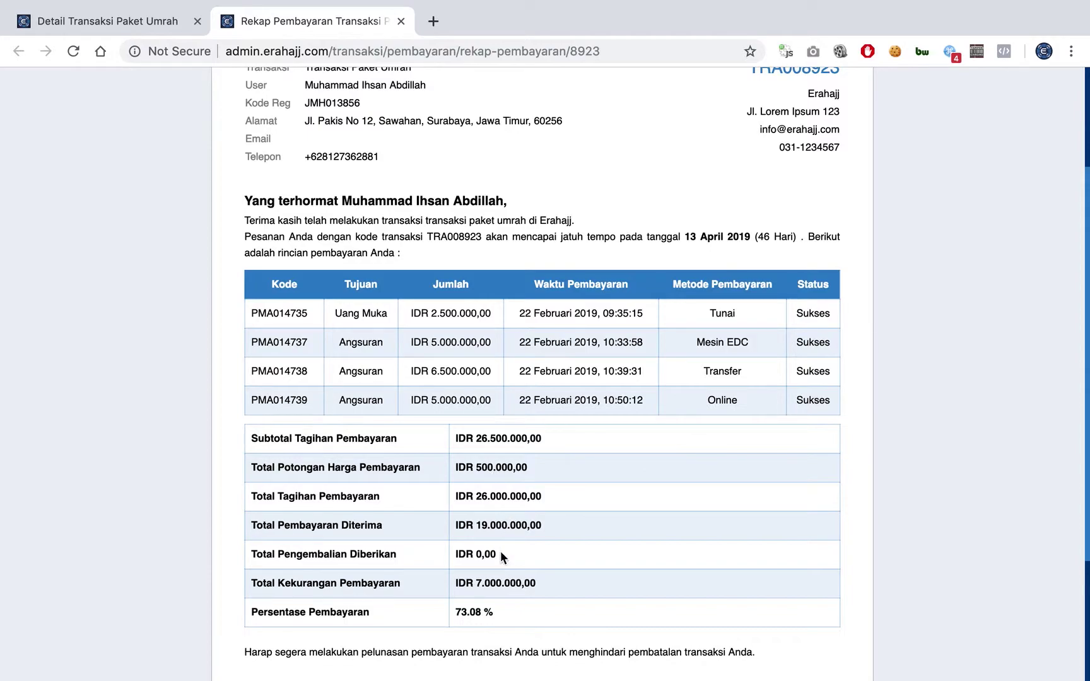
double_click(500, 496)
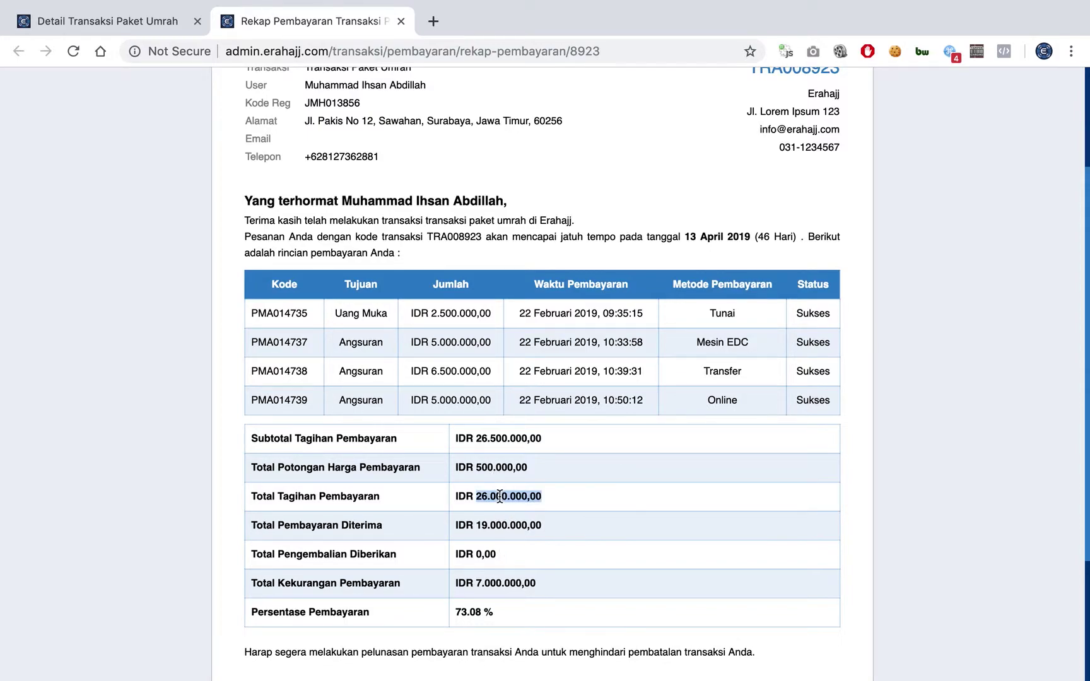
double_click(487, 465)
double_click(500, 496)
double_click(489, 470)
left_click(574, 489)
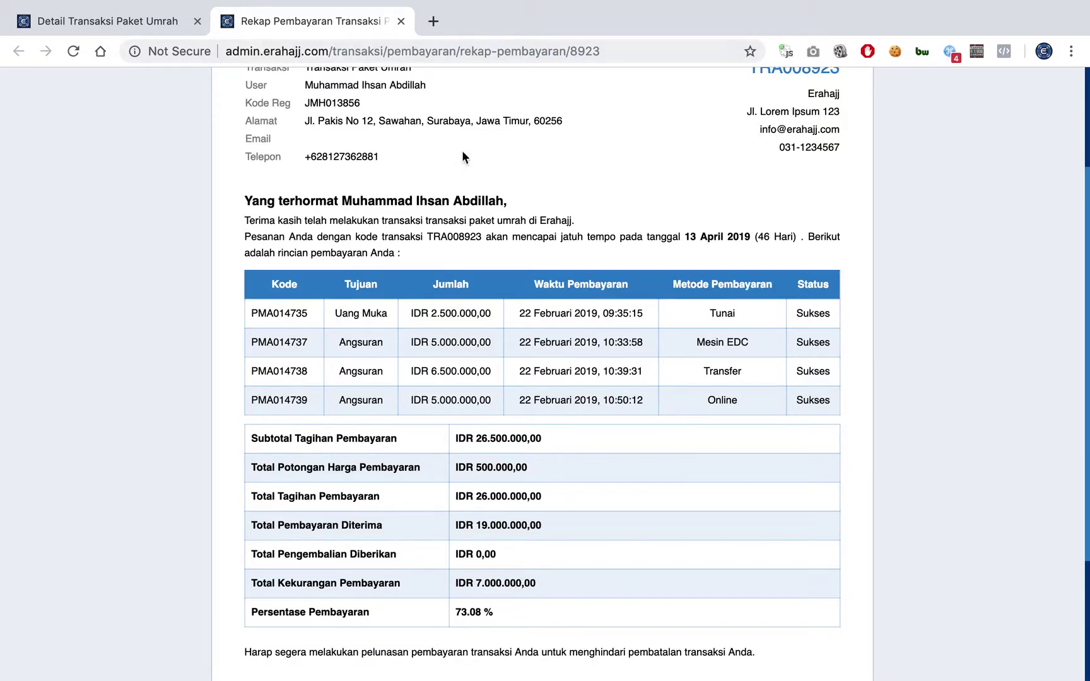
scroll(461, 150, "down", 2)
scroll(462, 150, "down", 2)
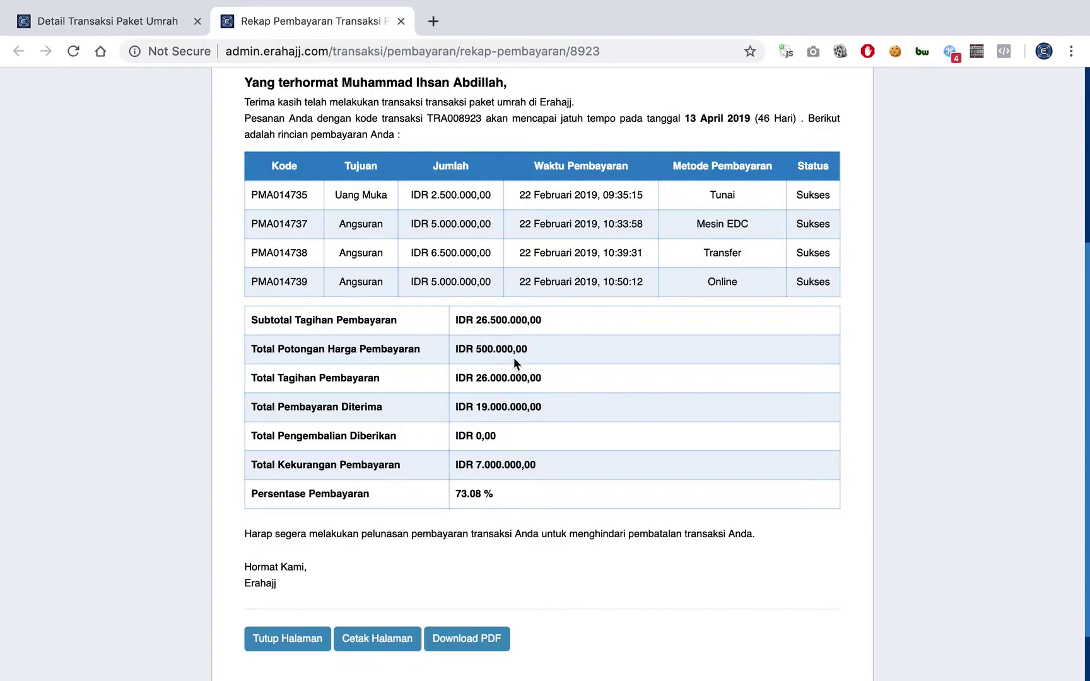
double_click(495, 464)
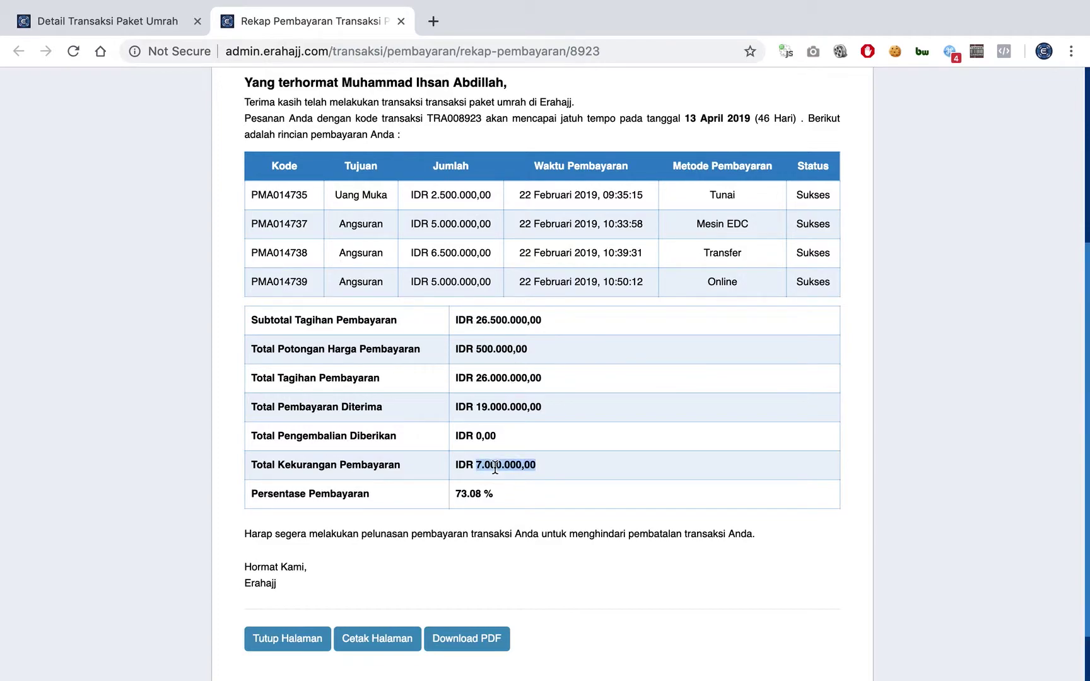
left_click(400, 23)
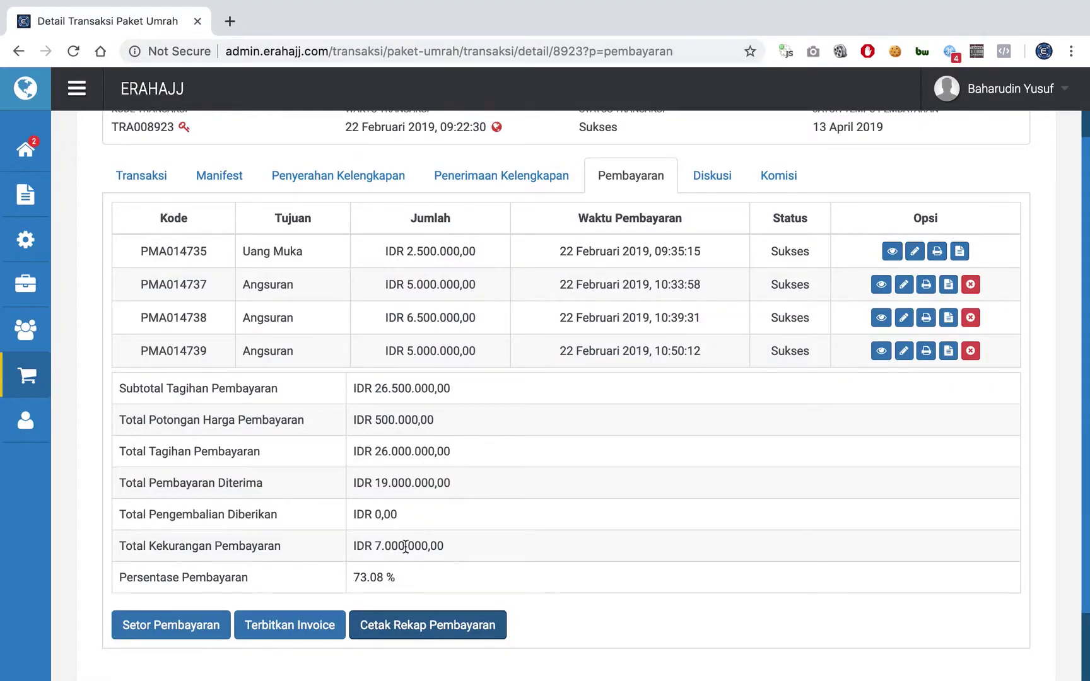
left_click(181, 631)
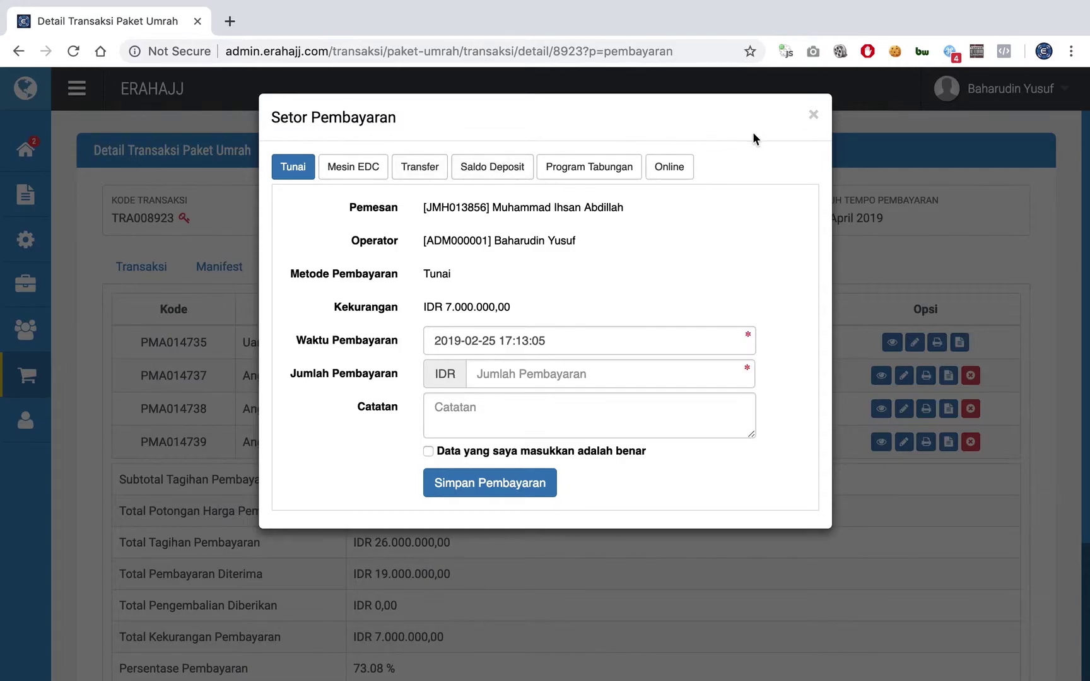
left_click(813, 114)
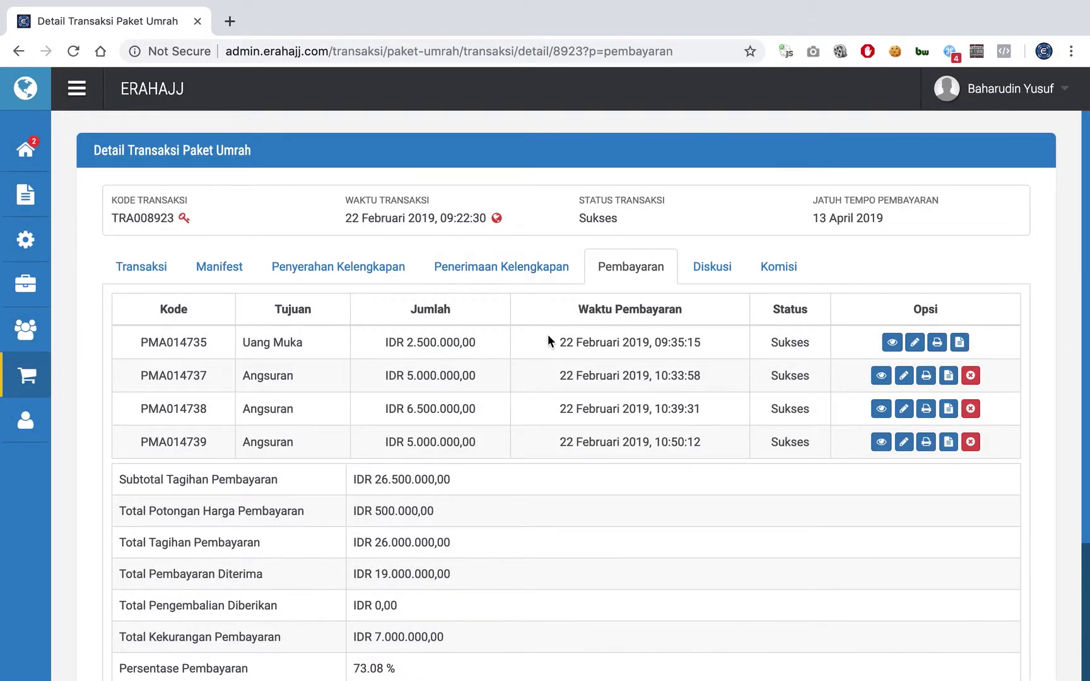
scroll(548, 340, "down", 3)
scroll(548, 339, "up", 3)
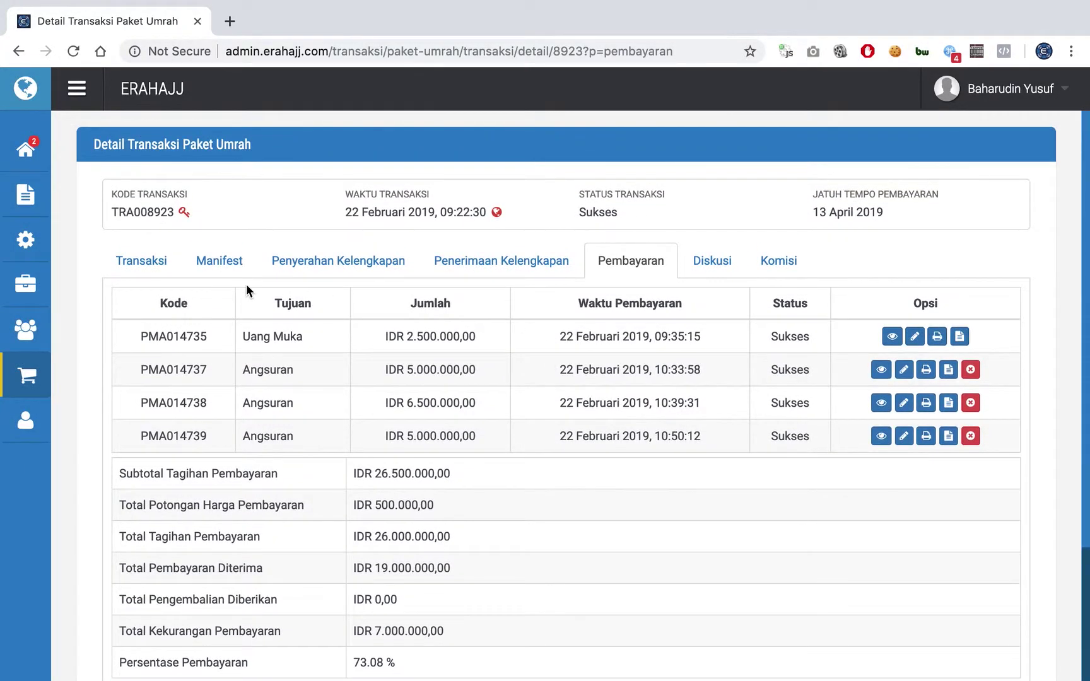
left_click(141, 260)
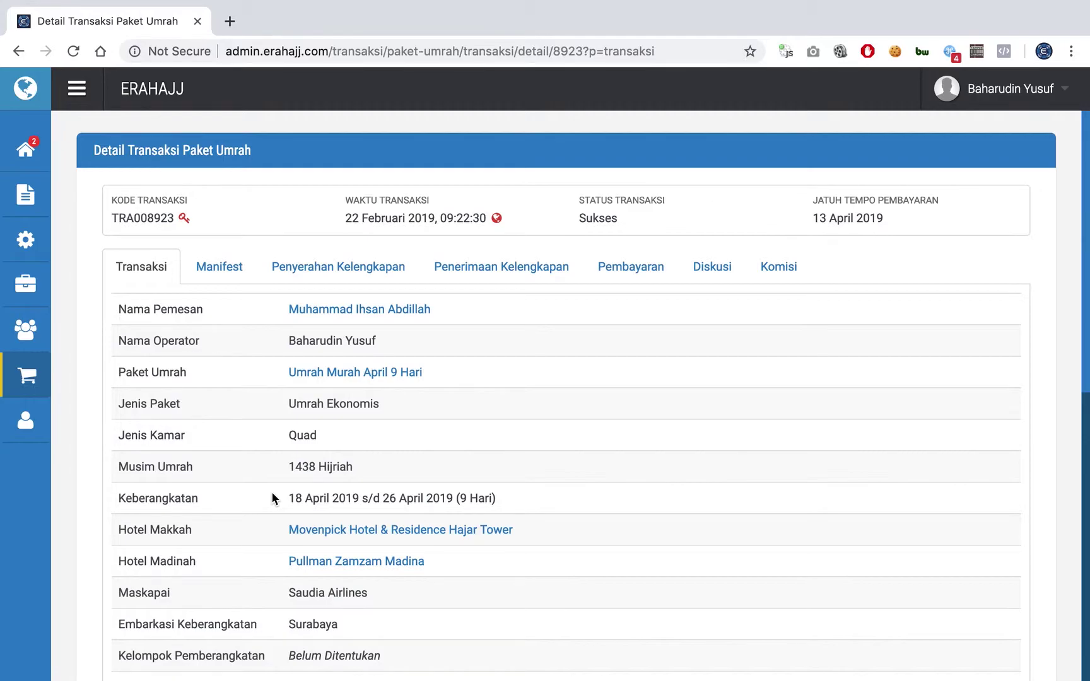
scroll(273, 493, "down", 8)
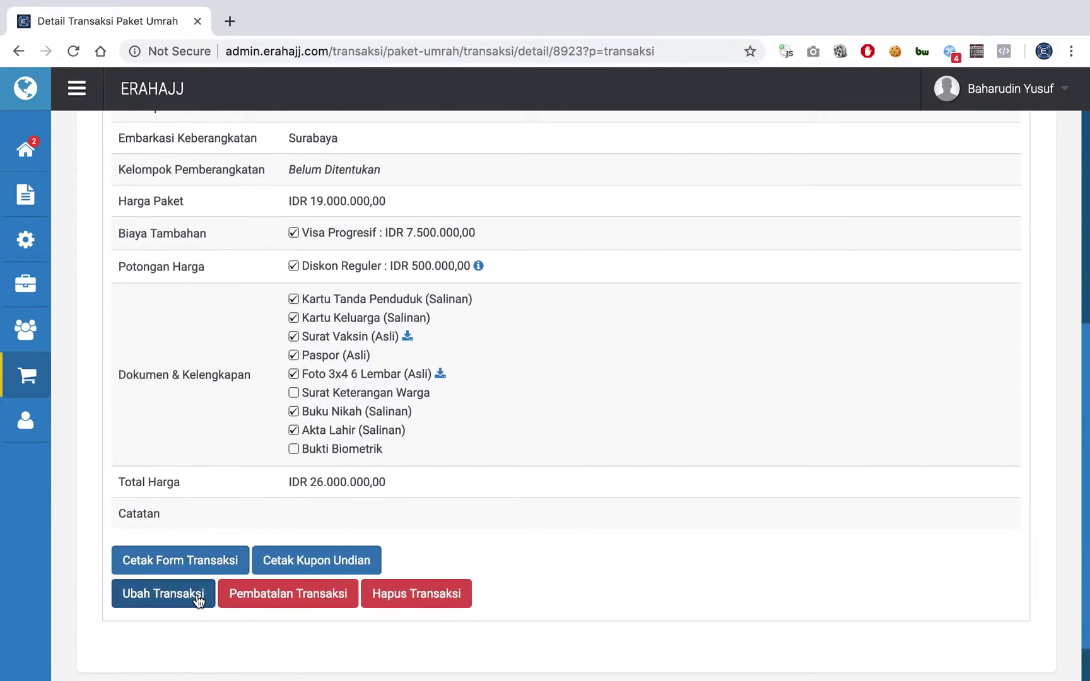
left_click(198, 600)
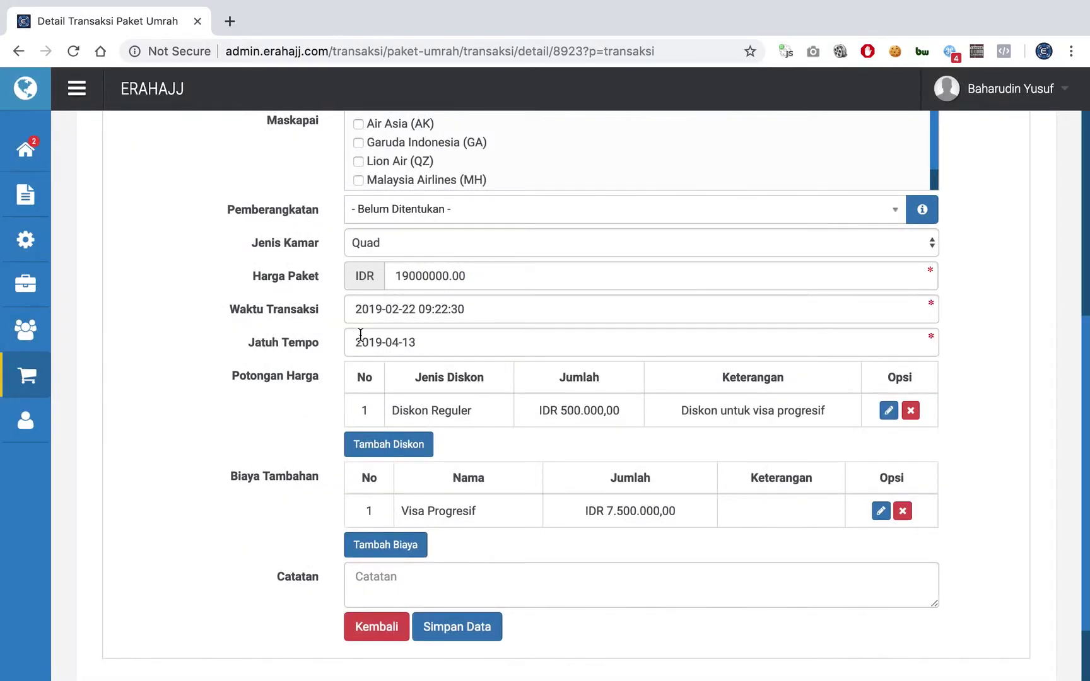
left_click(378, 308)
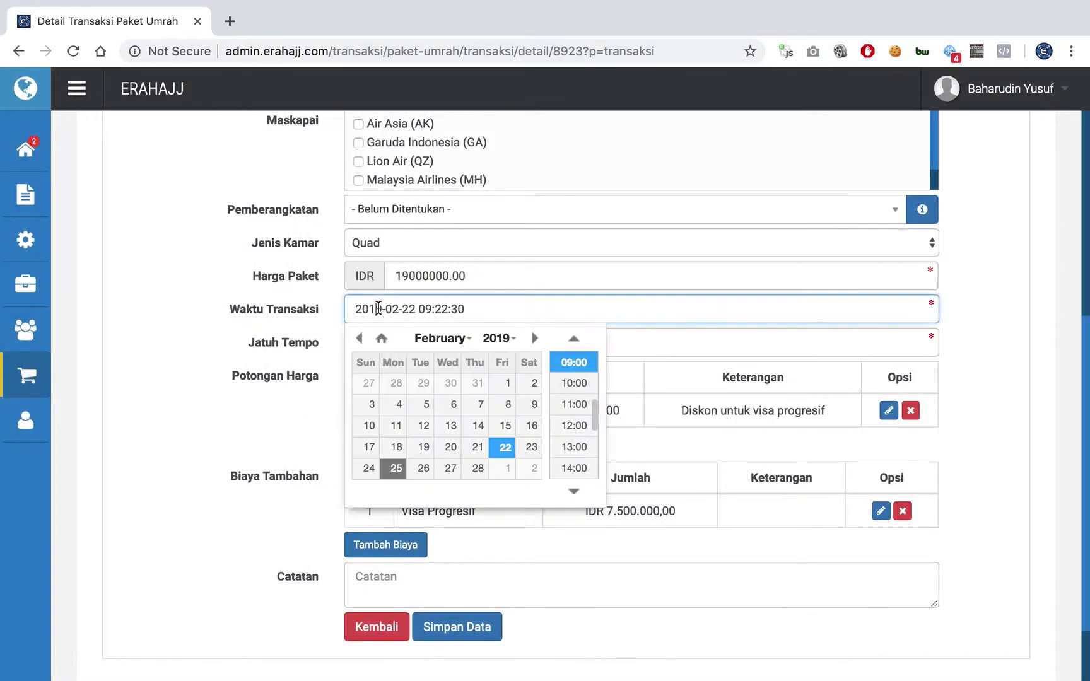
left_click(297, 312)
left_click(352, 311)
left_click(314, 312)
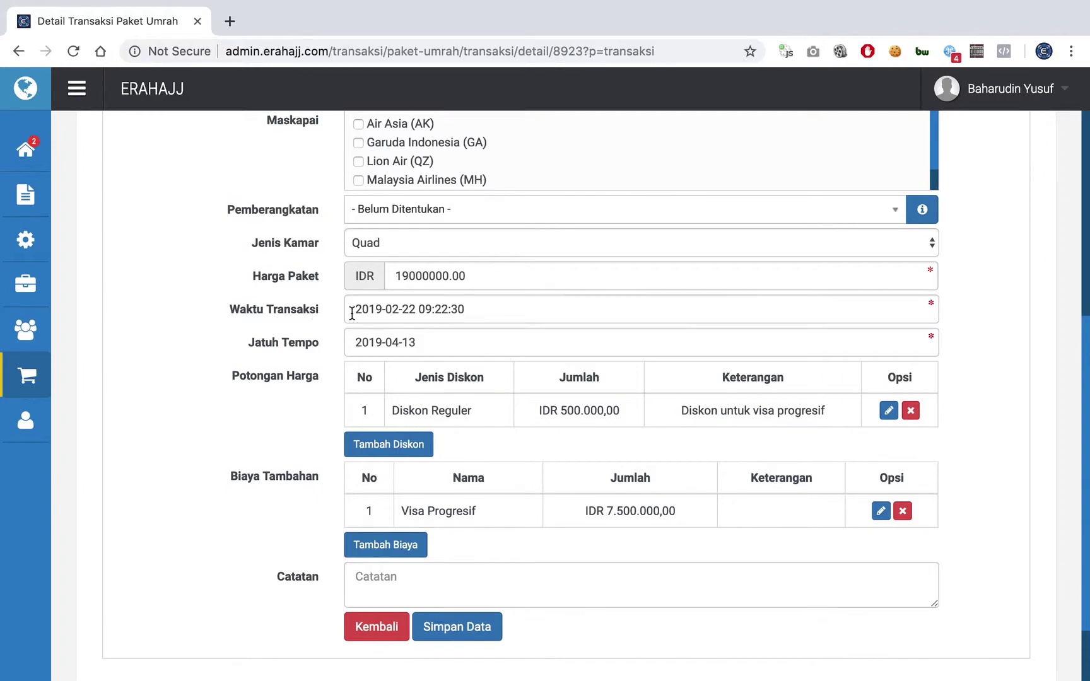
left_click(352, 312)
left_click(318, 318)
left_click(378, 306)
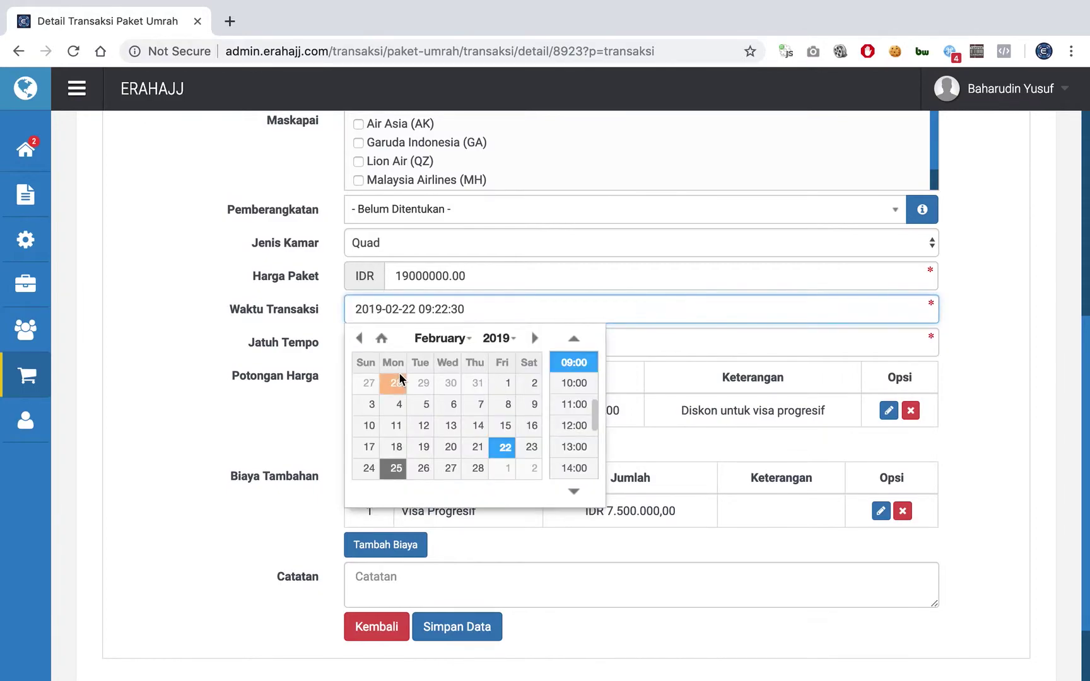
scroll(284, 285, "up", 1)
left_click(284, 285)
scroll(283, 284, "up", 6)
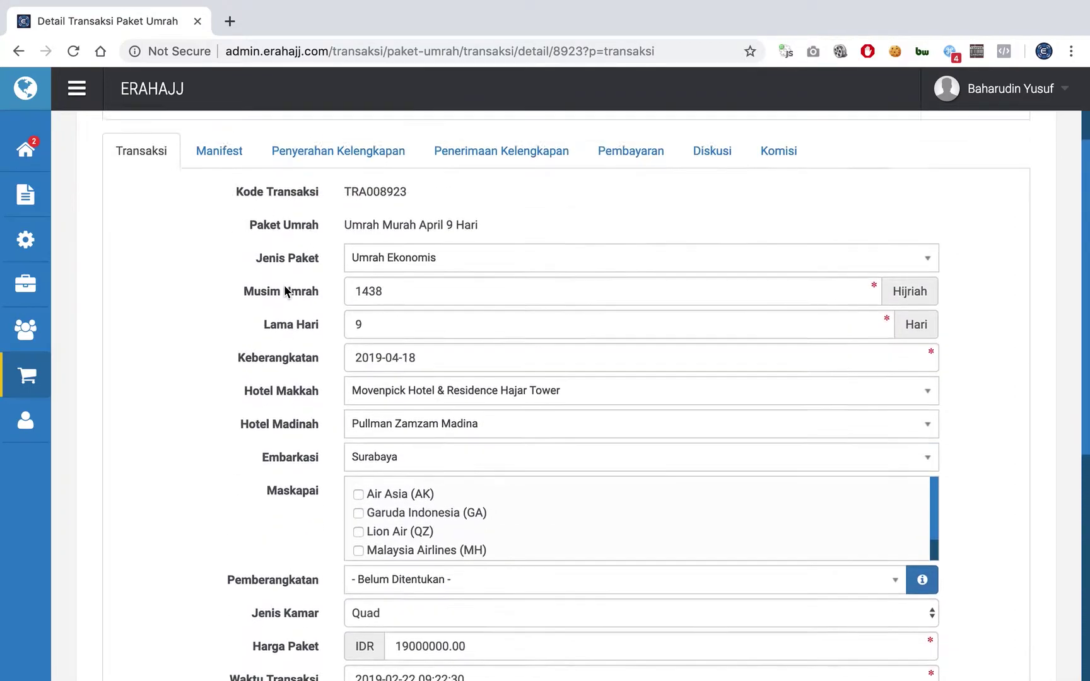
scroll(284, 284, "down", 4)
scroll(284, 291, "down", 3)
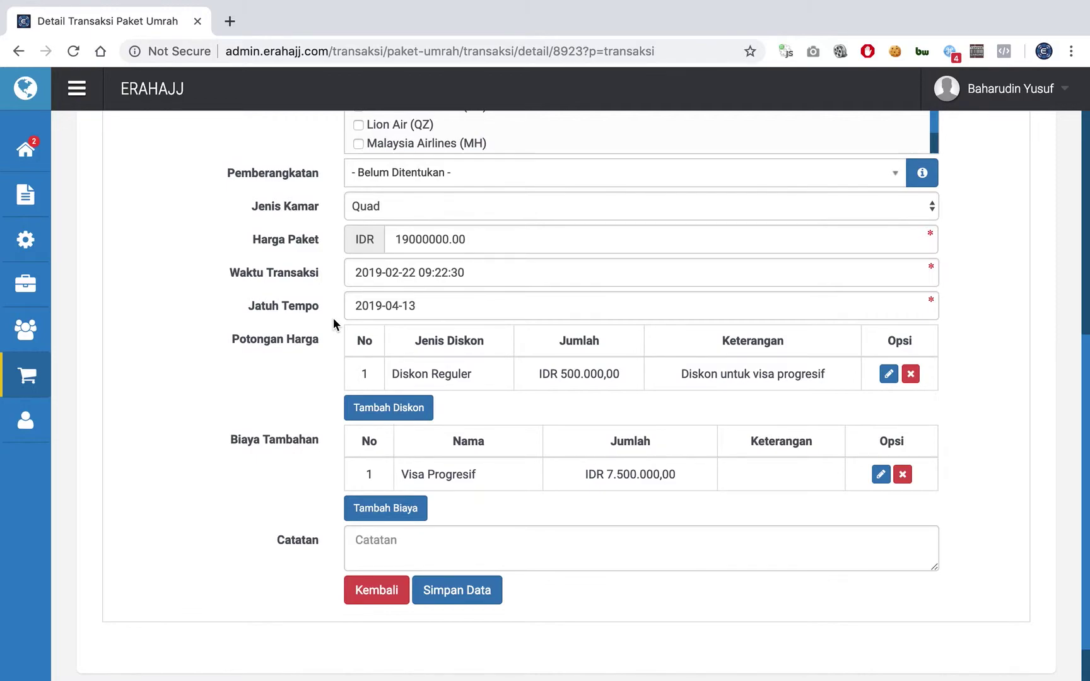
scroll(333, 323, "up", 5)
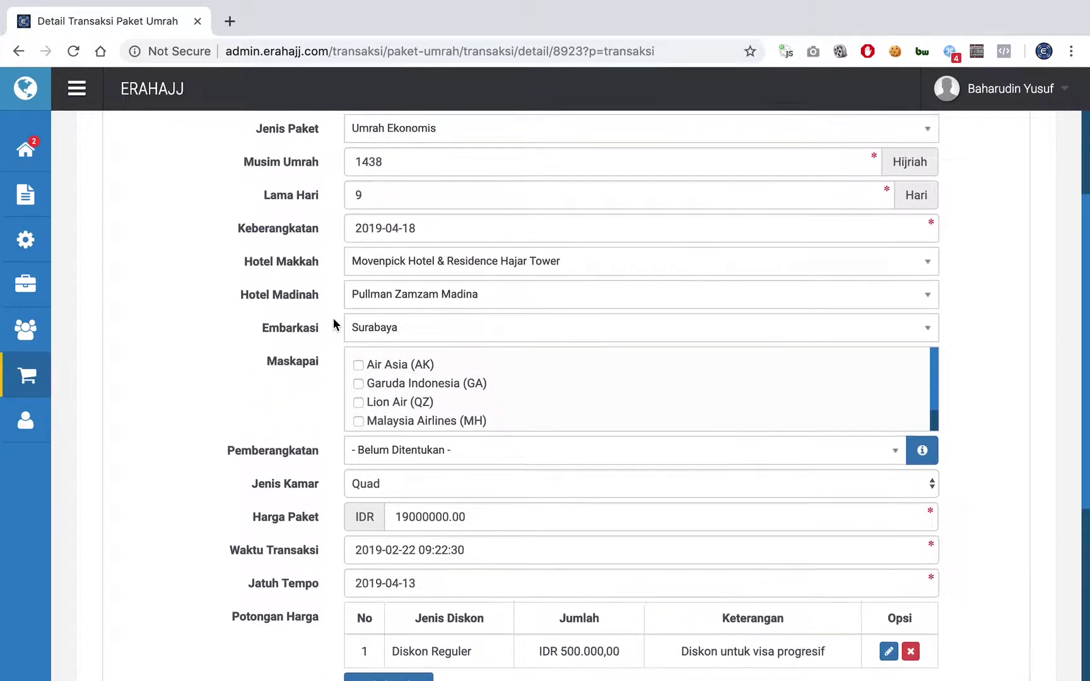
scroll(334, 323, "up", 3)
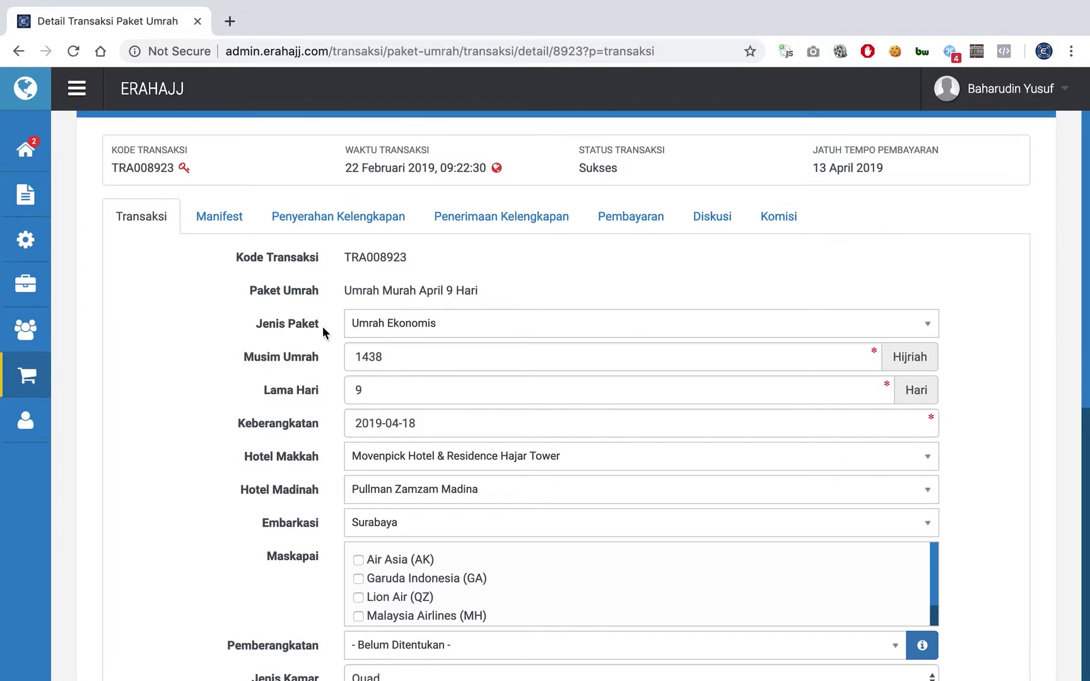
scroll(320, 341, "down", 2)
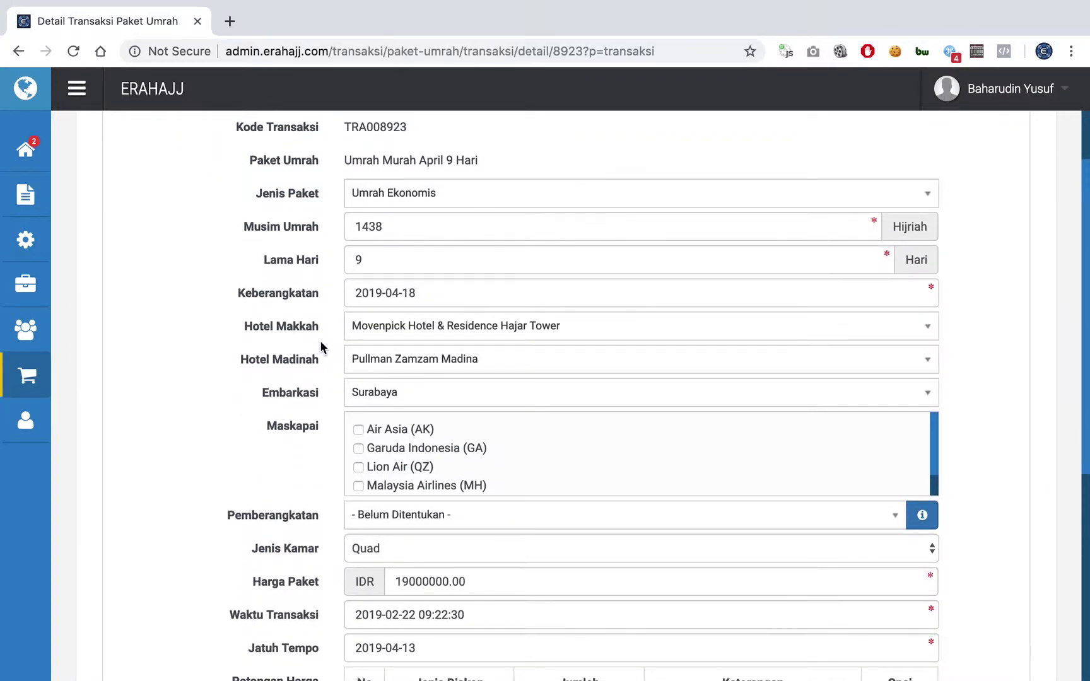
scroll(320, 341, "down", 3)
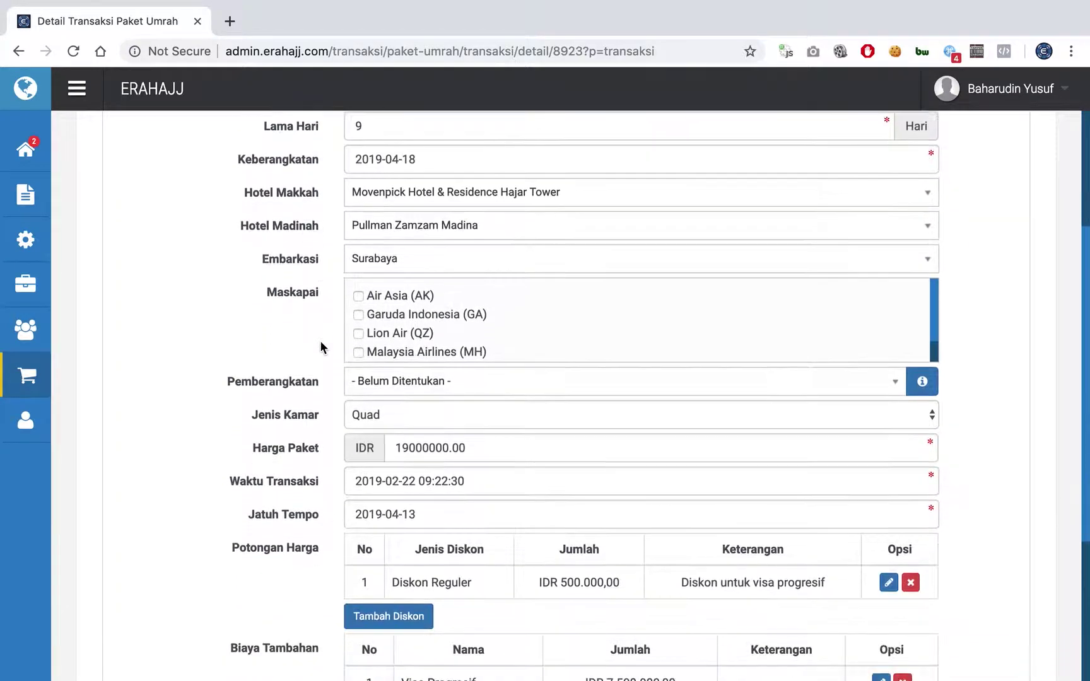
scroll(320, 340, "down", 1)
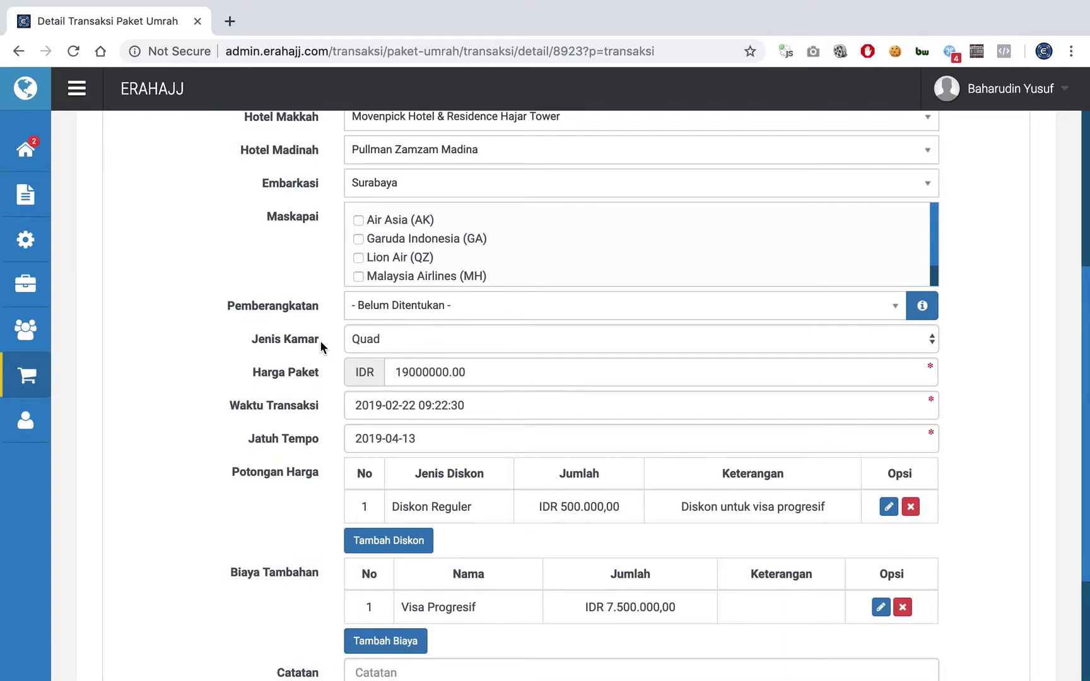
scroll(320, 340, "down", 1)
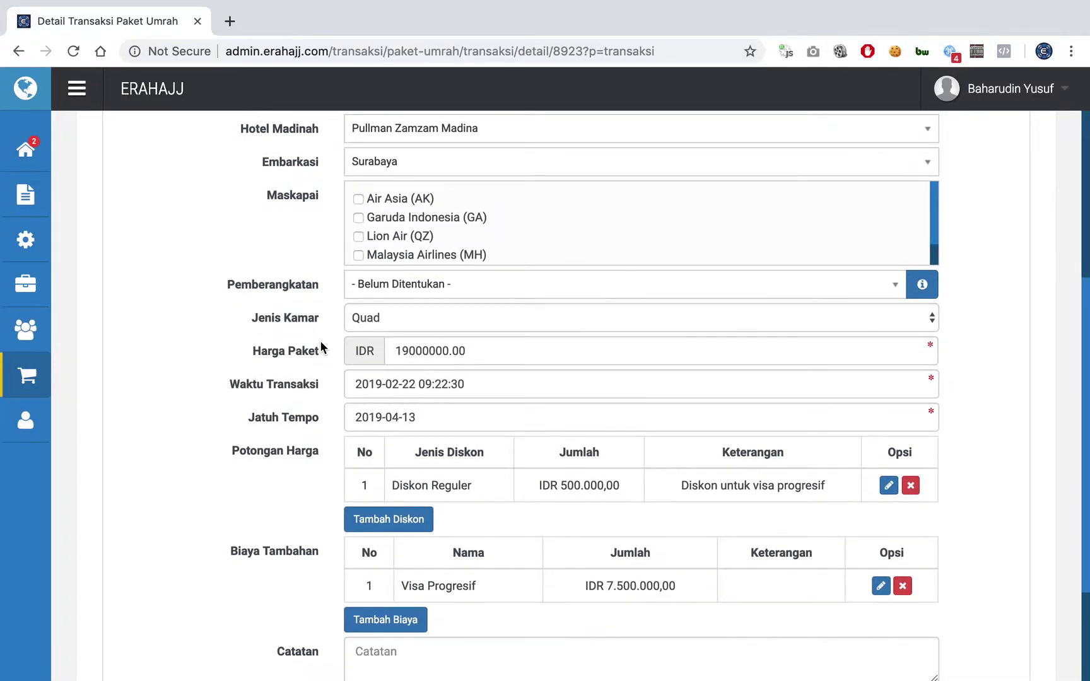